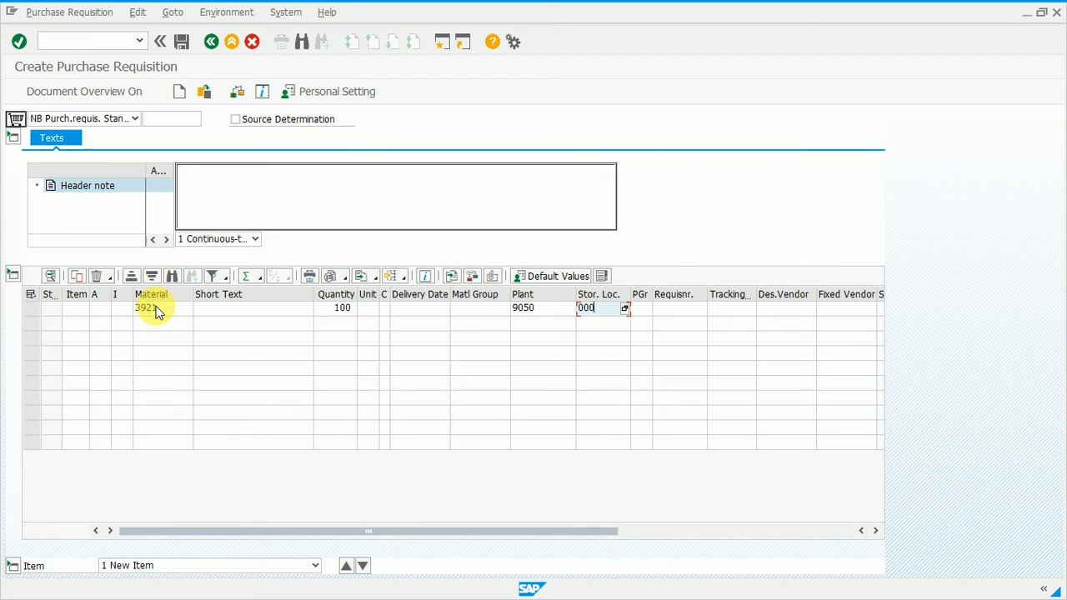
Step: Complete the requisition item with storage location 0004, requisitioner METAPHOR and tracking number TRACK1, and check and save the requisition
{"action": "key", "text": "Tab"}
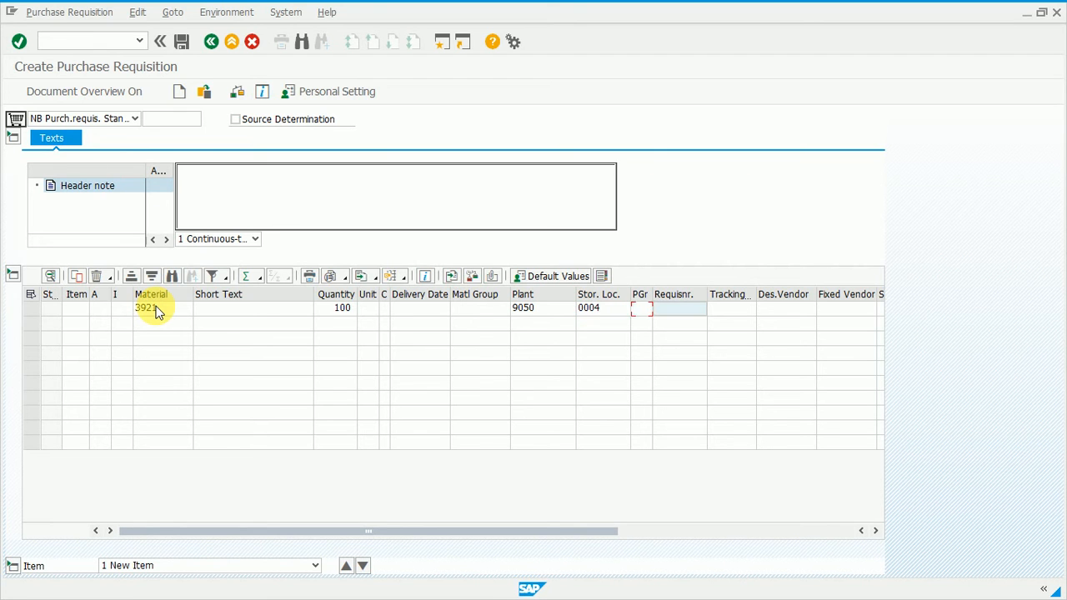
{"action": "type", "text": "METAPHOR"}
{"action": "key", "text": "Tab"}
{"action": "type", "text": "T"}
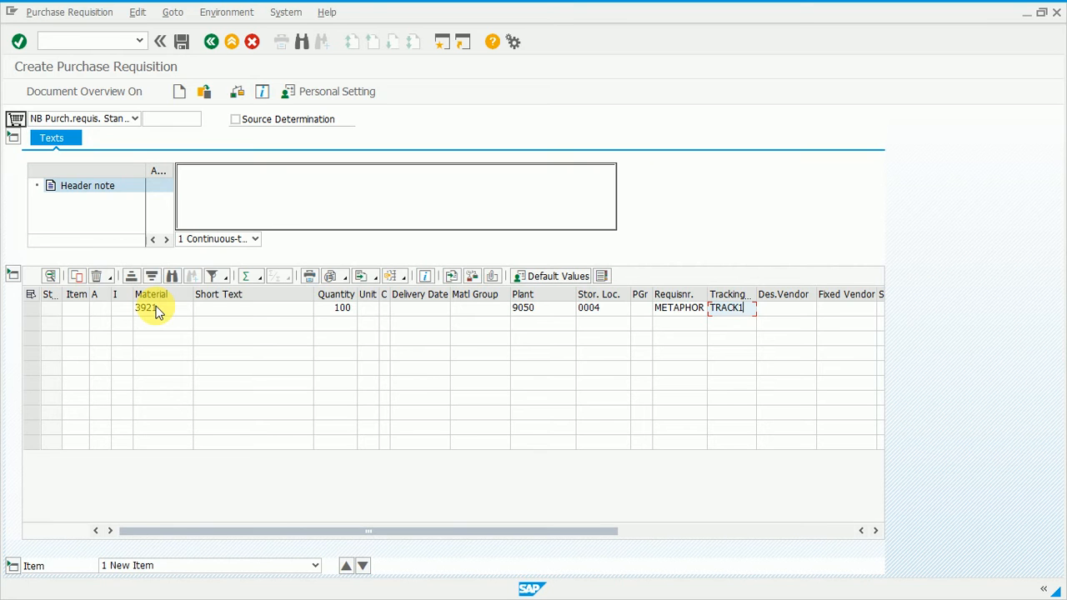
{"action": "key", "text": "Return"}
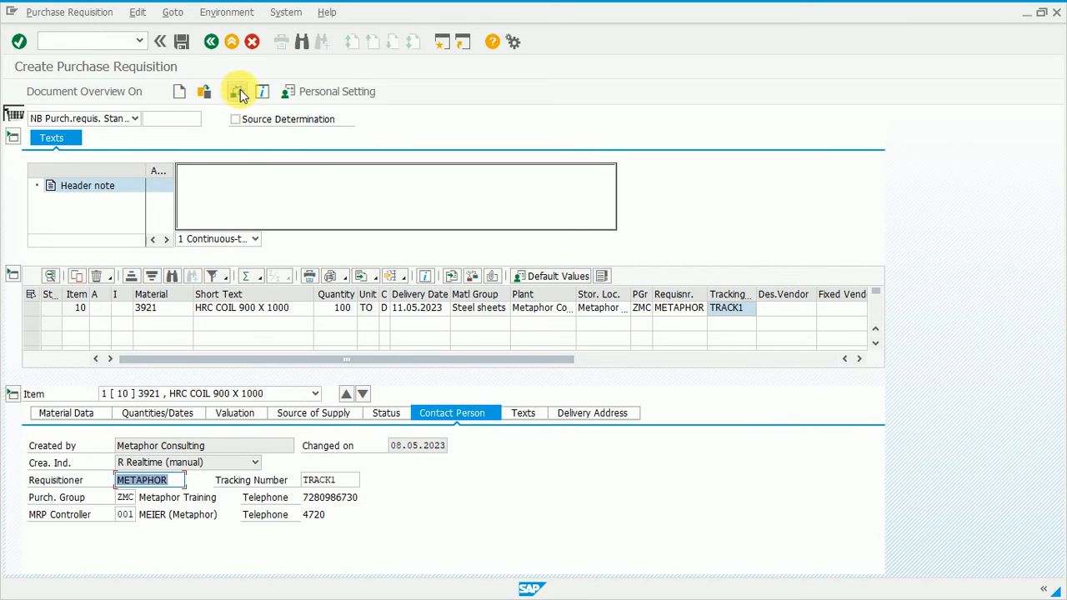
{"action": "left_click", "coordinate": [239, 92]}
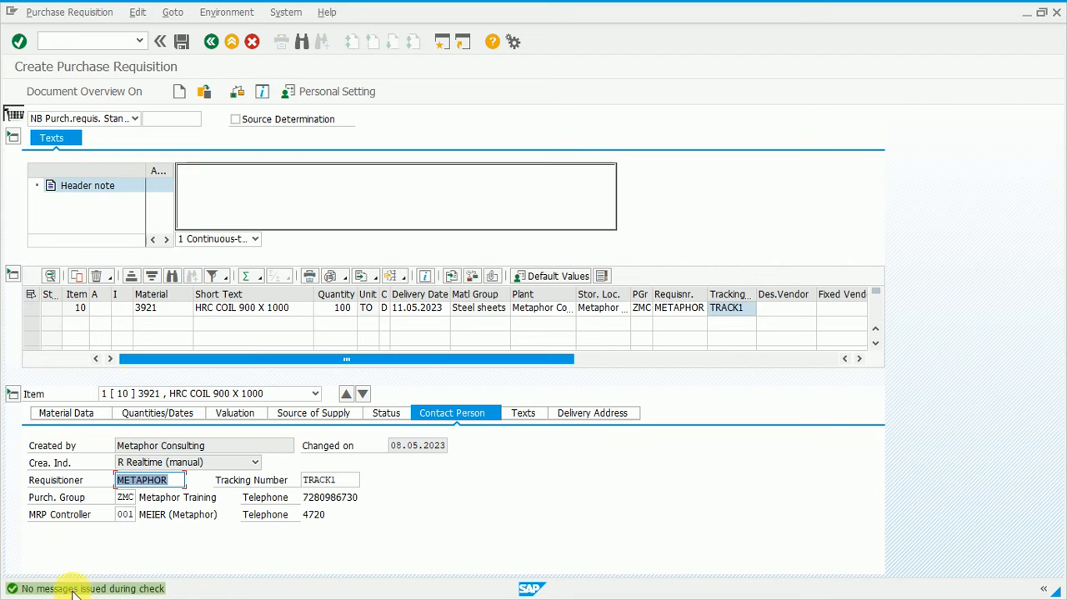
{"action": "left_click", "coordinate": [182, 46]}
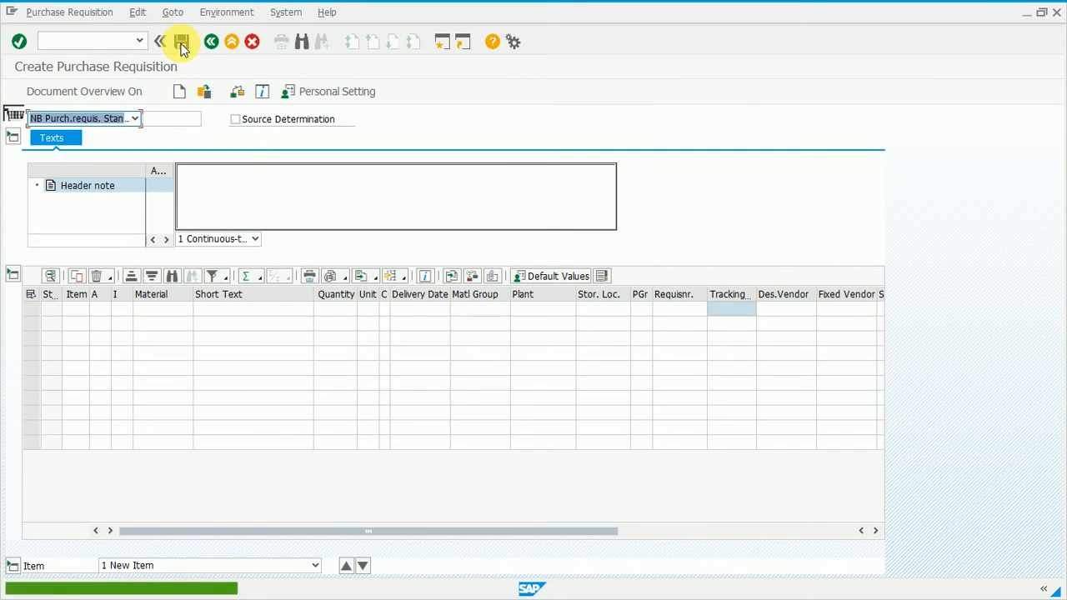
Step: Start RFQ creation with transaction ME41 and set the quotation deadline to 08.05.2023
{"action": "left_click", "coordinate": [122, 42]}
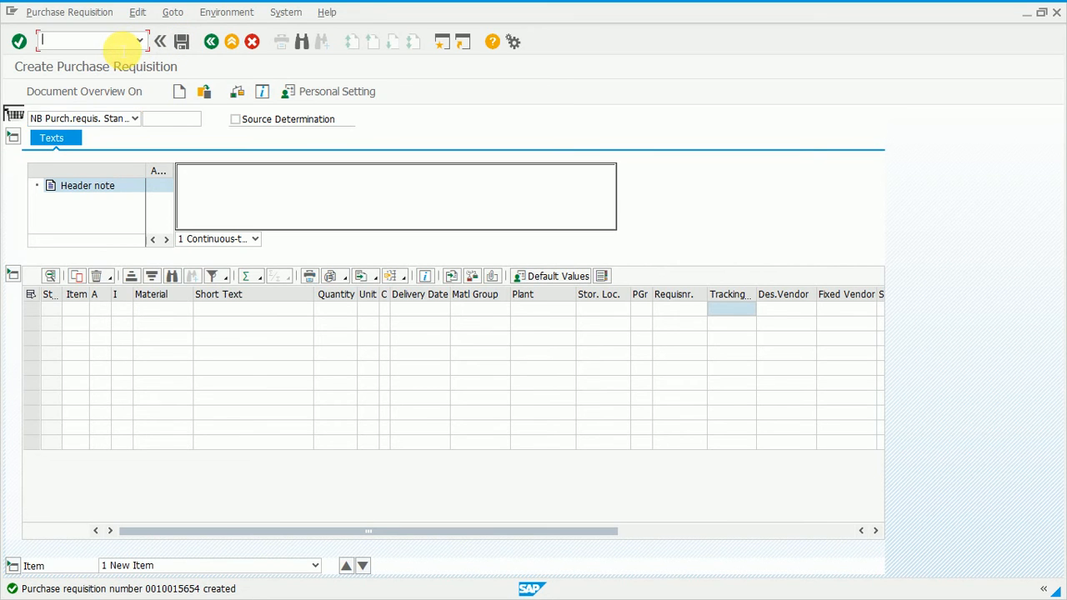
{"action": "type", "text": "/NME"}
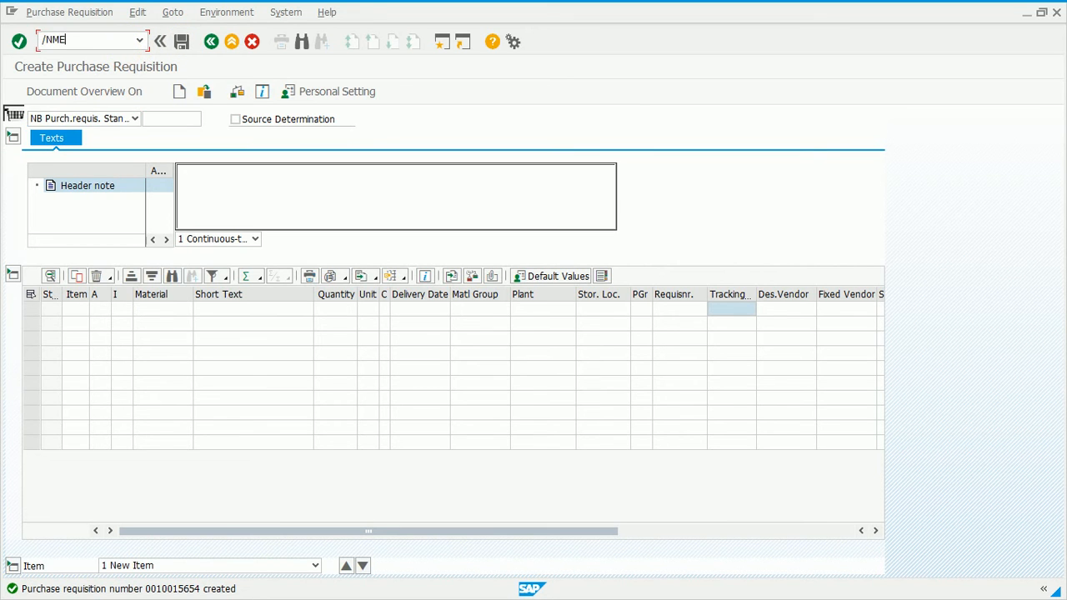
{"action": "type", "text": "41"}
{"action": "key", "text": "Return"}
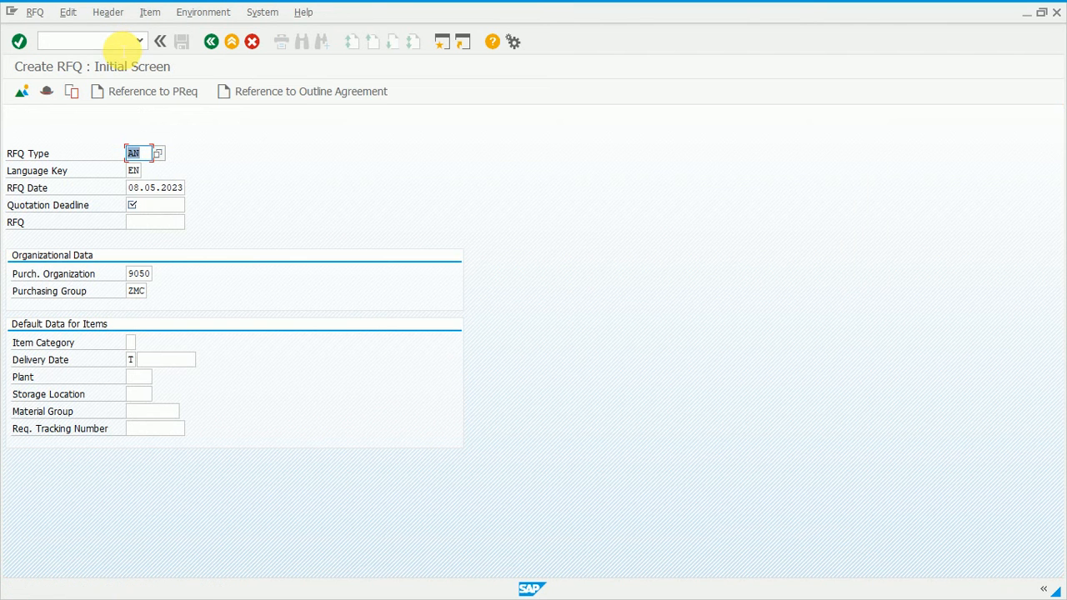
{"action": "left_click", "coordinate": [147, 208]}
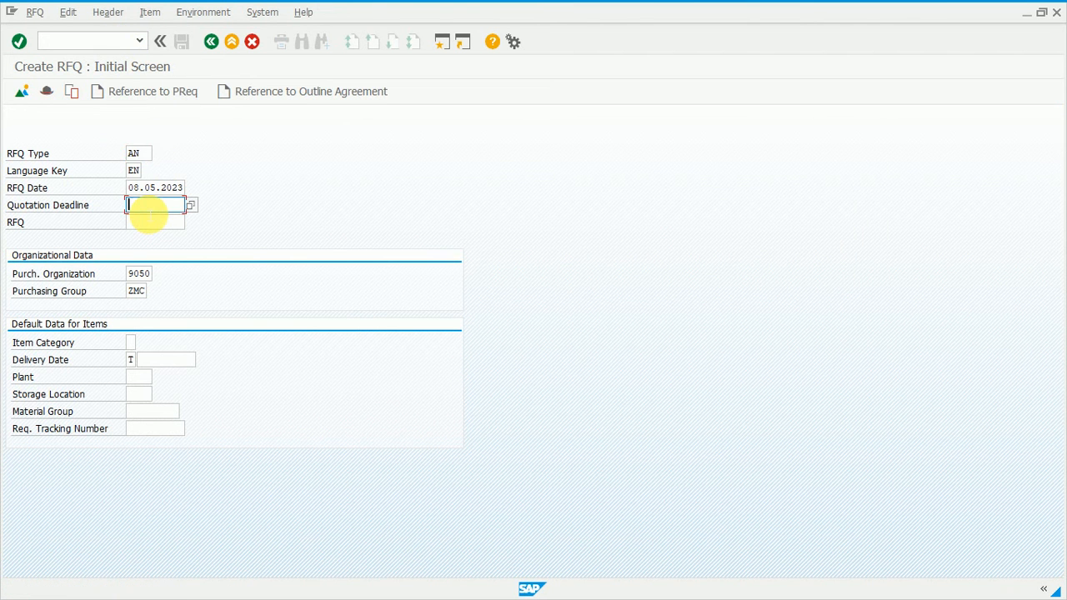
{"action": "left_click", "coordinate": [150, 219]}
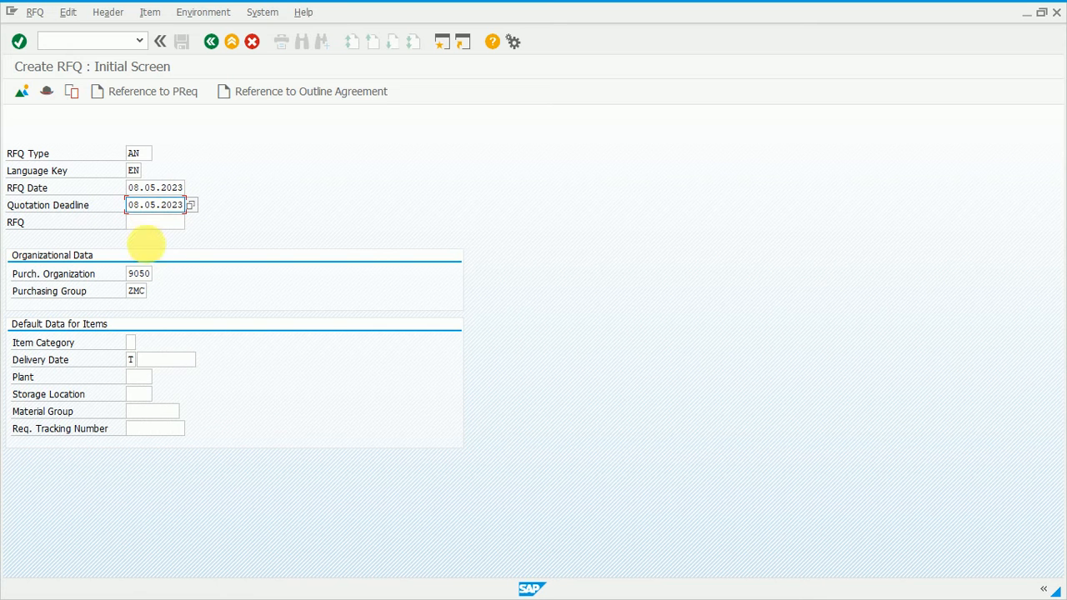
Step: Create the RFQ with reference to the saved purchase requisition and enter the requisition number as the collective number
{"action": "left_click", "coordinate": [165, 97]}
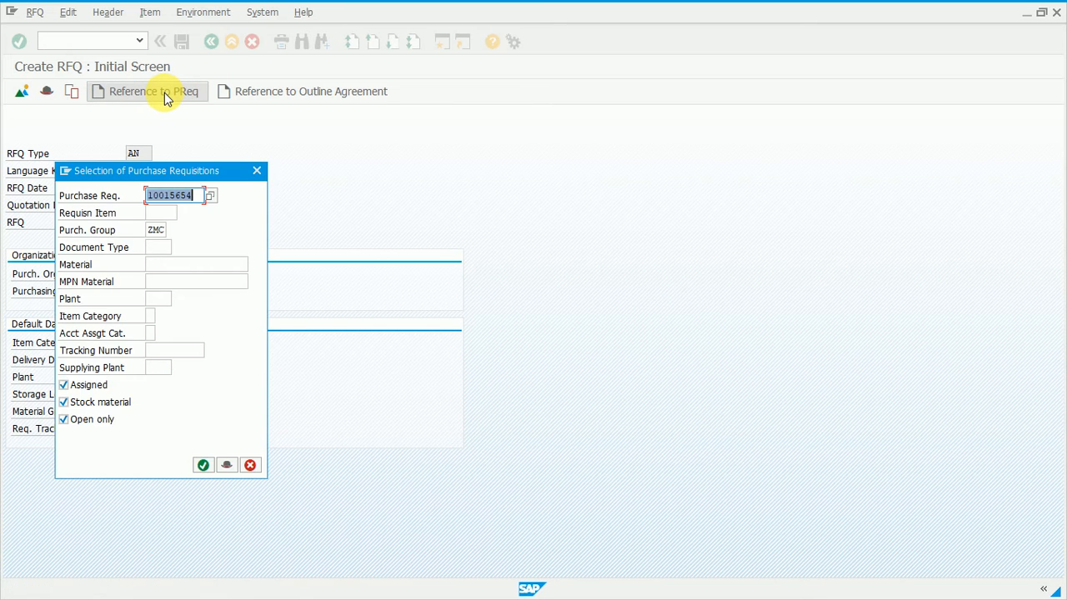
{"action": "key", "text": "End"}
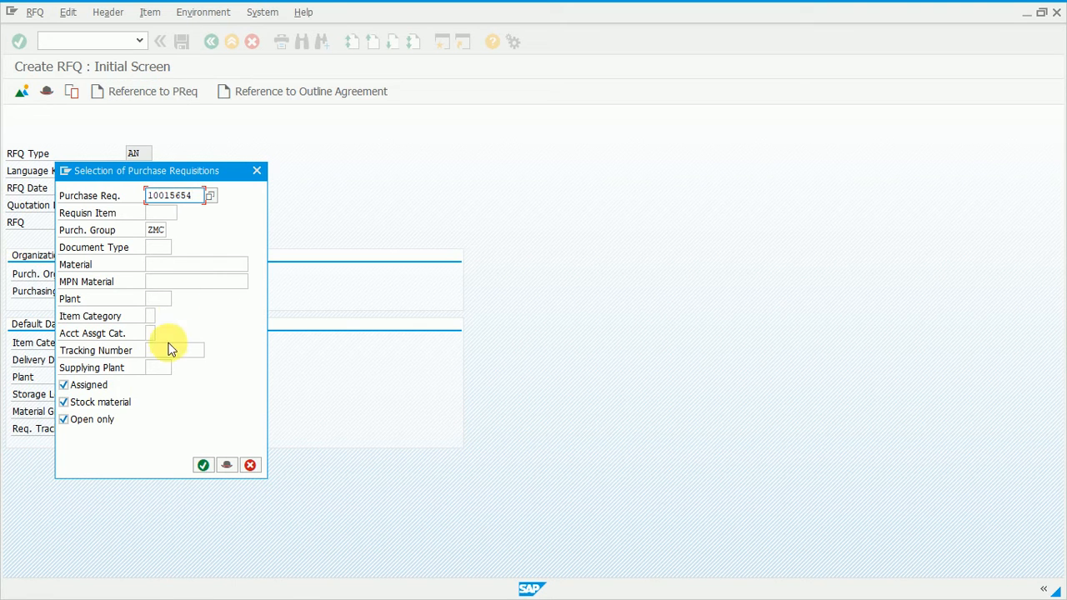
{"action": "left_click", "coordinate": [205, 469]}
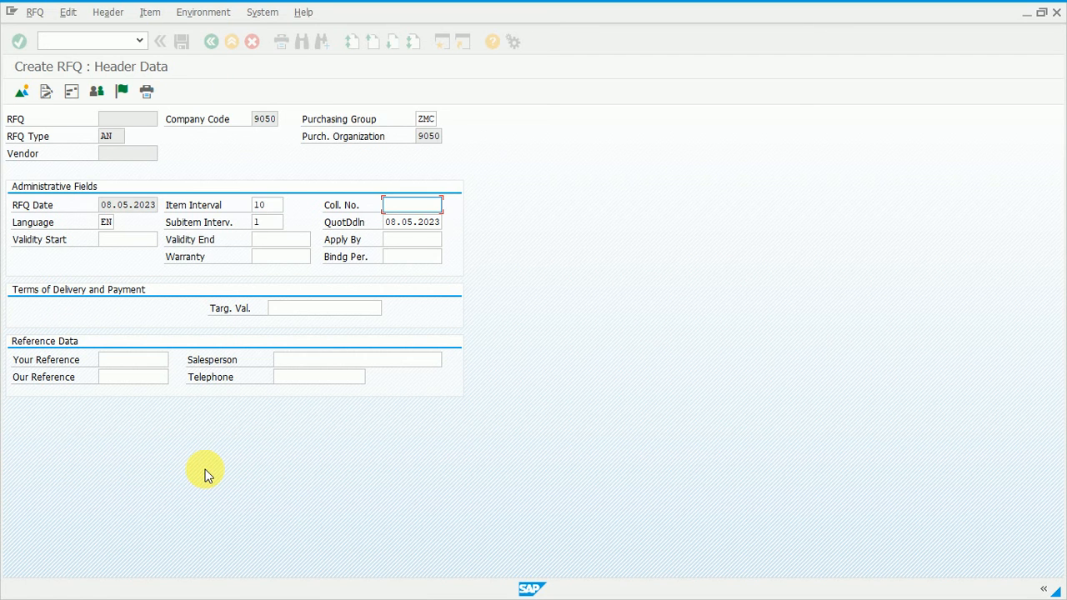
{"action": "type", "text": "10015654"}
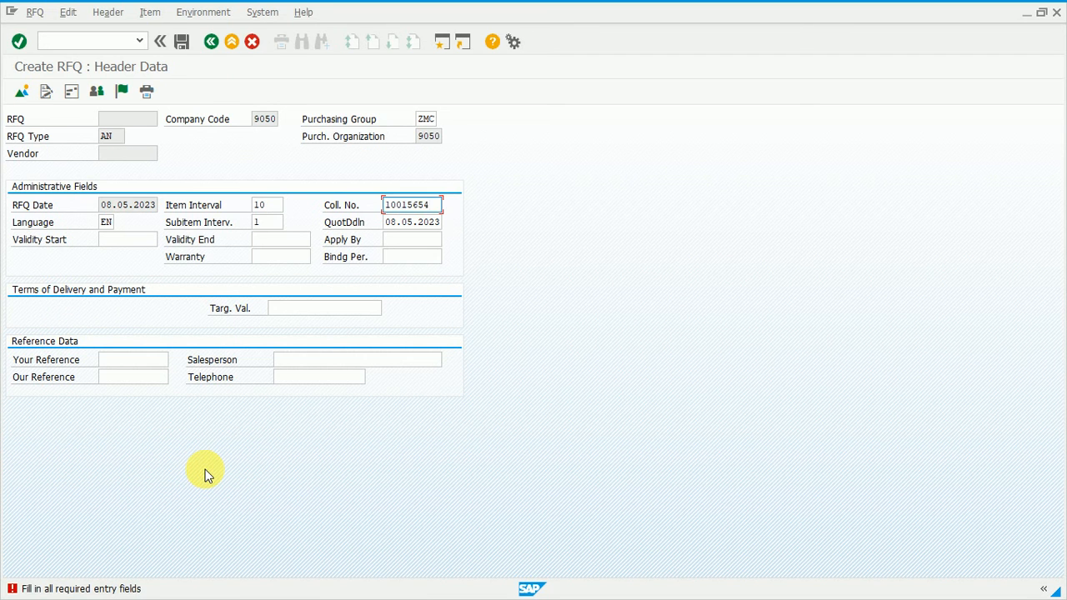
{"action": "key", "text": "Return"}
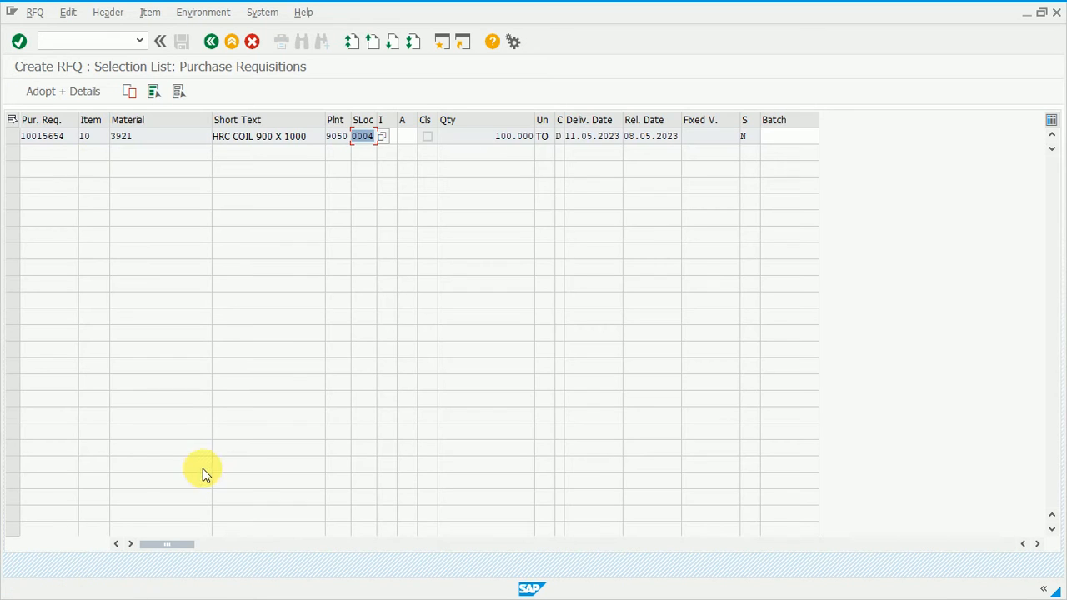
Step: Adopt the requisition item for material 3921 with its details into the RFQ and go to the item overview
{"action": "left_click", "coordinate": [13, 137]}
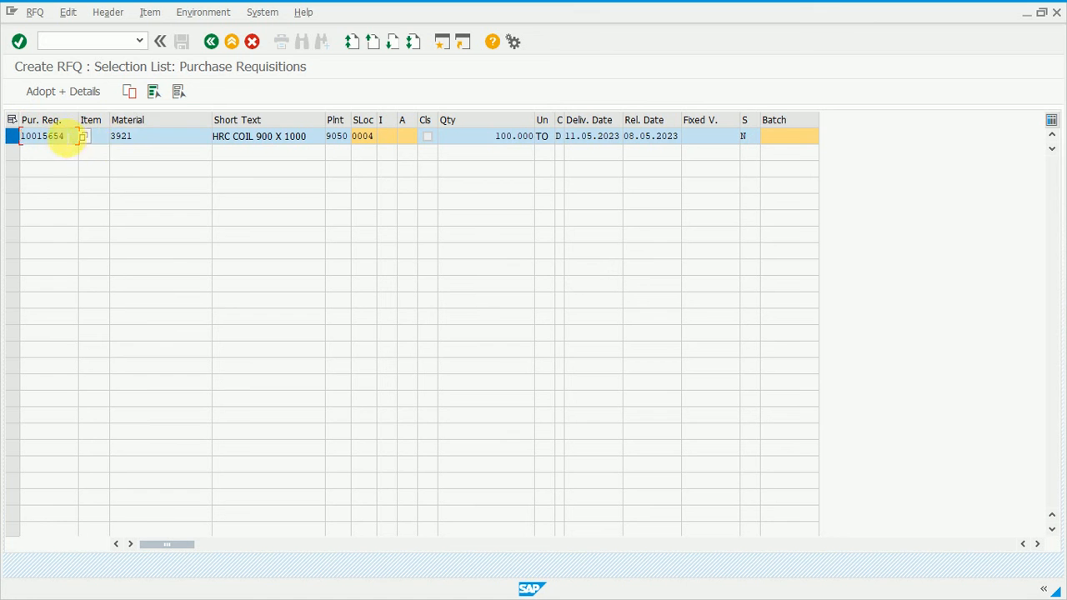
{"action": "left_click", "coordinate": [71, 92]}
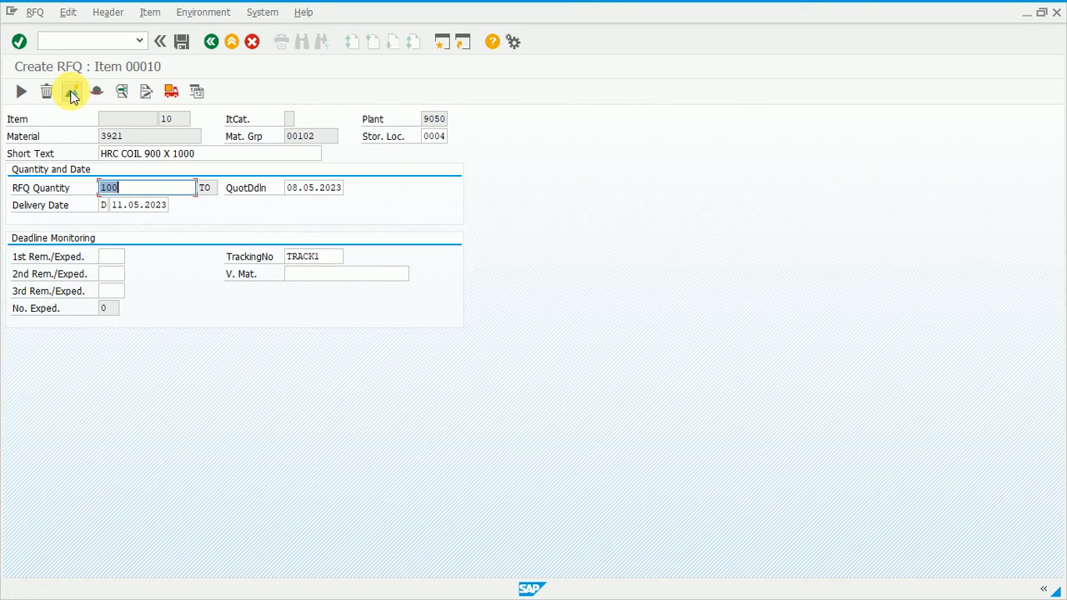
{"action": "left_click", "coordinate": [71, 93]}
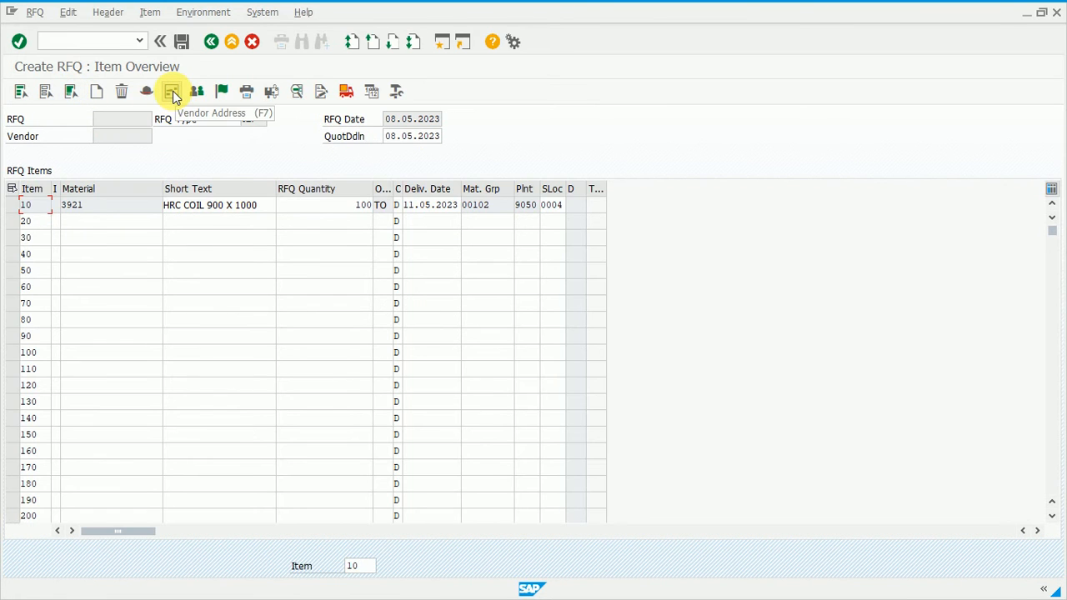
Step: Assign vendor 9050 in the RFQ's vendor address and save the RFQ
{"action": "left_click", "coordinate": [172, 93]}
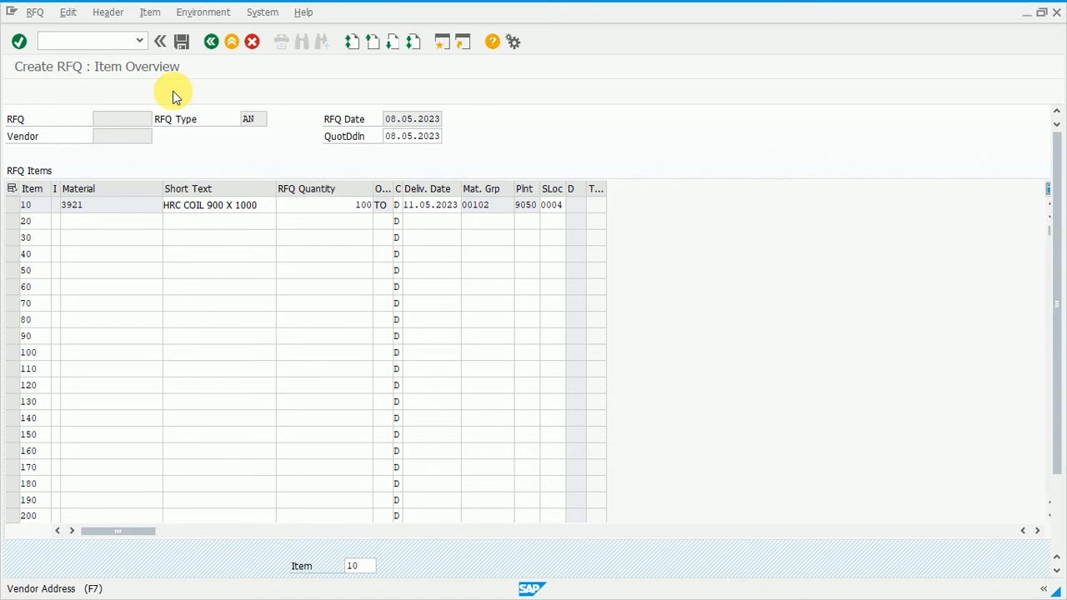
{"action": "type", "text": "9050"}
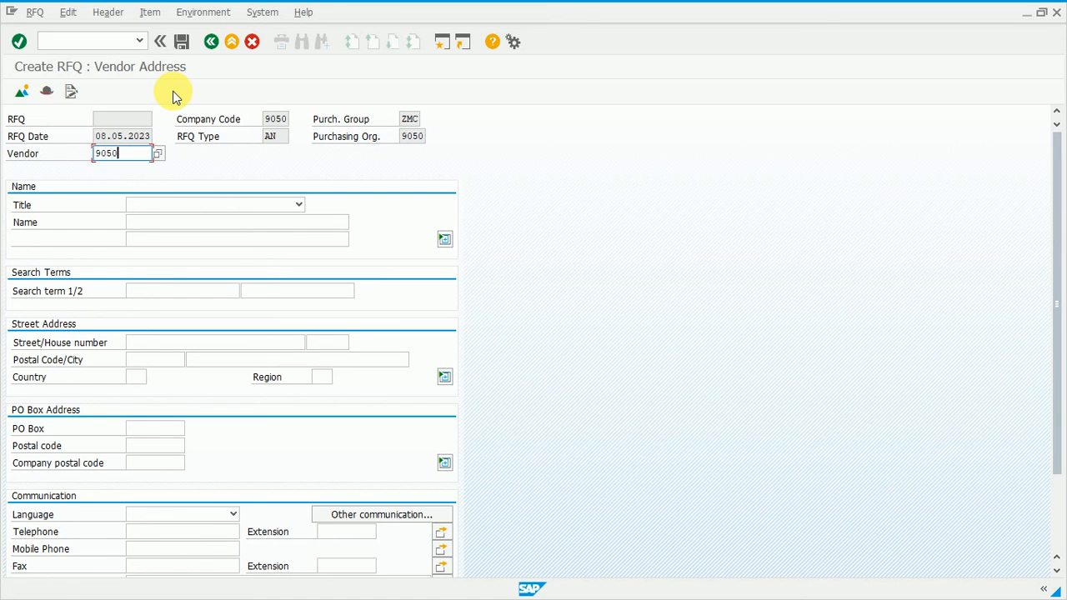
{"action": "key", "text": "Return"}
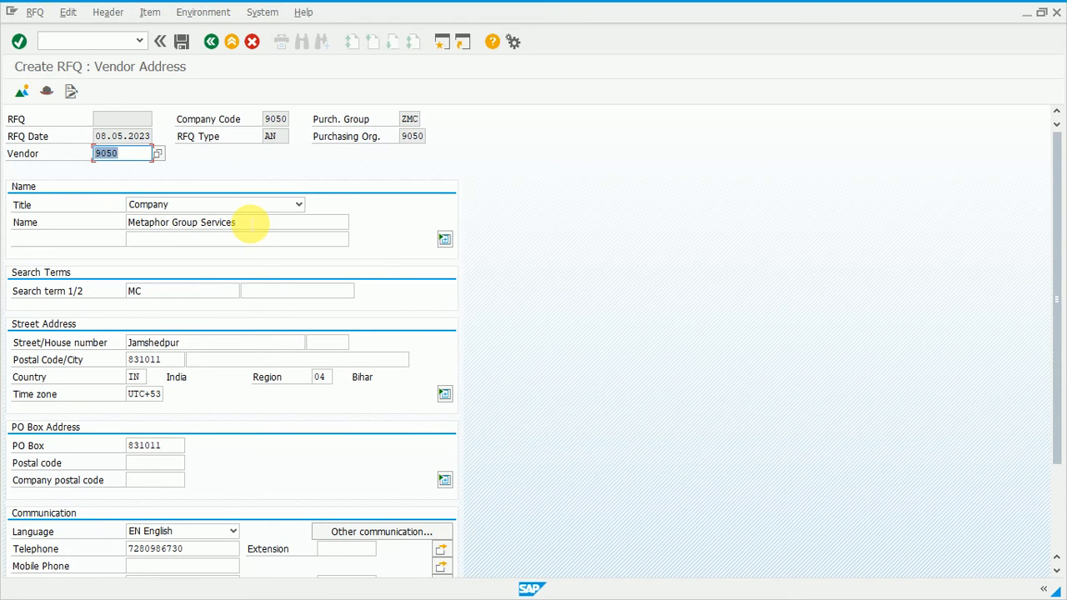
{"action": "key", "text": "Return"}
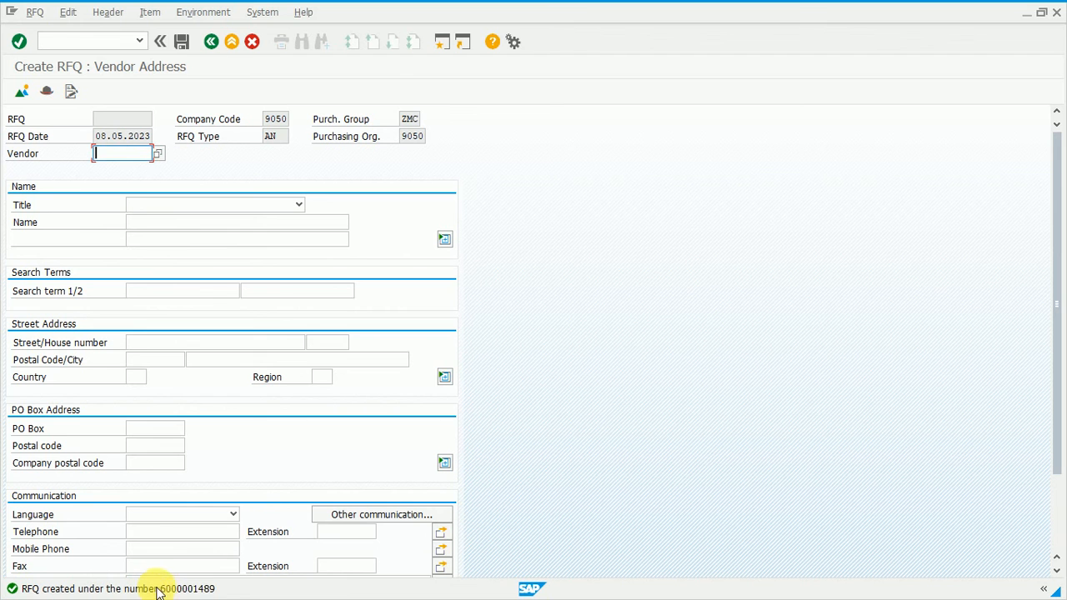
Step: Open the newly created RFQ for quotation maintenance with transaction ME47
{"action": "left_click", "coordinate": [117, 40]}
{"action": "type", "text": "/NME47"}
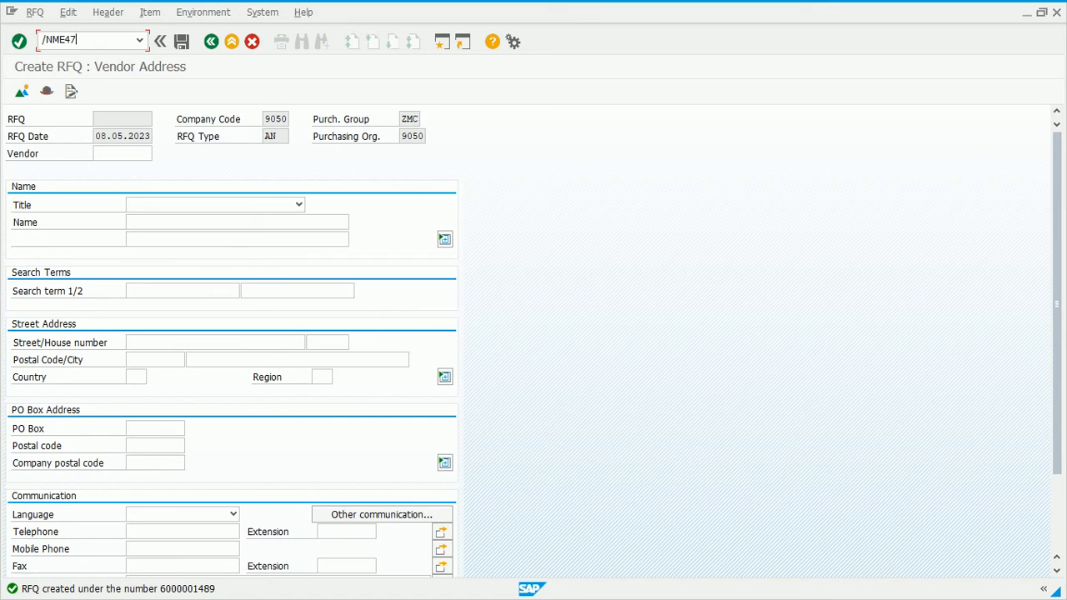
{"action": "key", "text": "Return"}
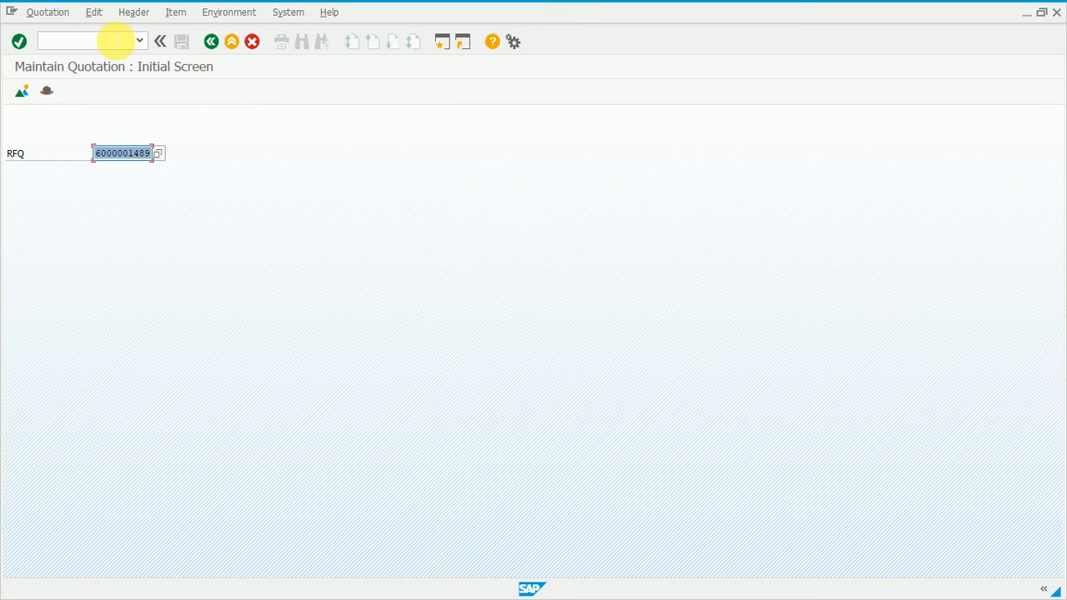
{"action": "key", "text": "Return"}
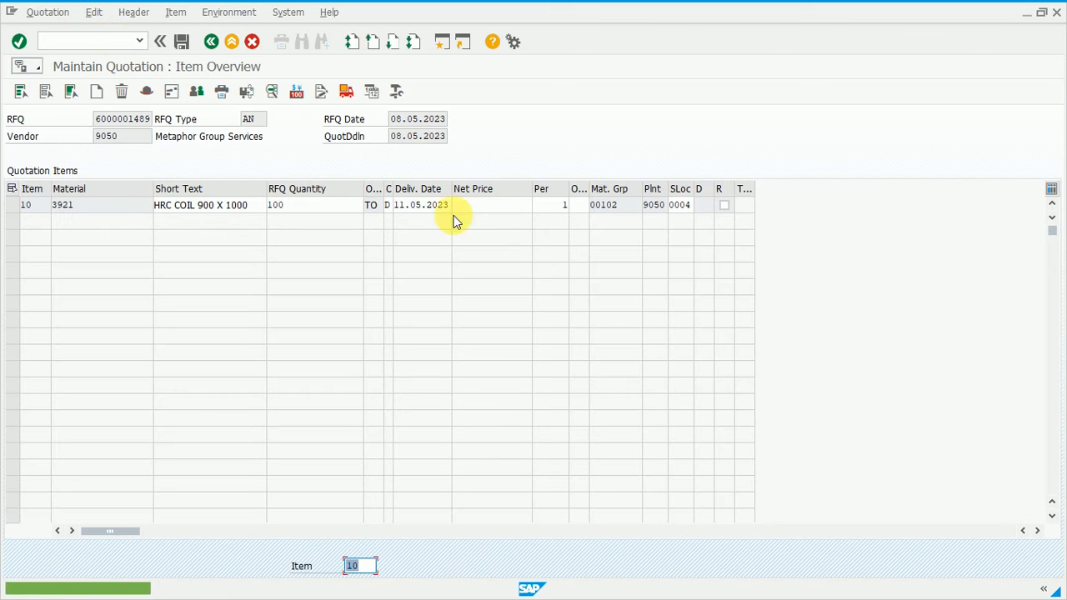
Step: Enter a net price of 1200 for quotation item 10 and save the quotation
{"action": "left_click", "coordinate": [512, 212]}
{"action": "type", "text": "1200"}
{"action": "key", "text": "Return"}
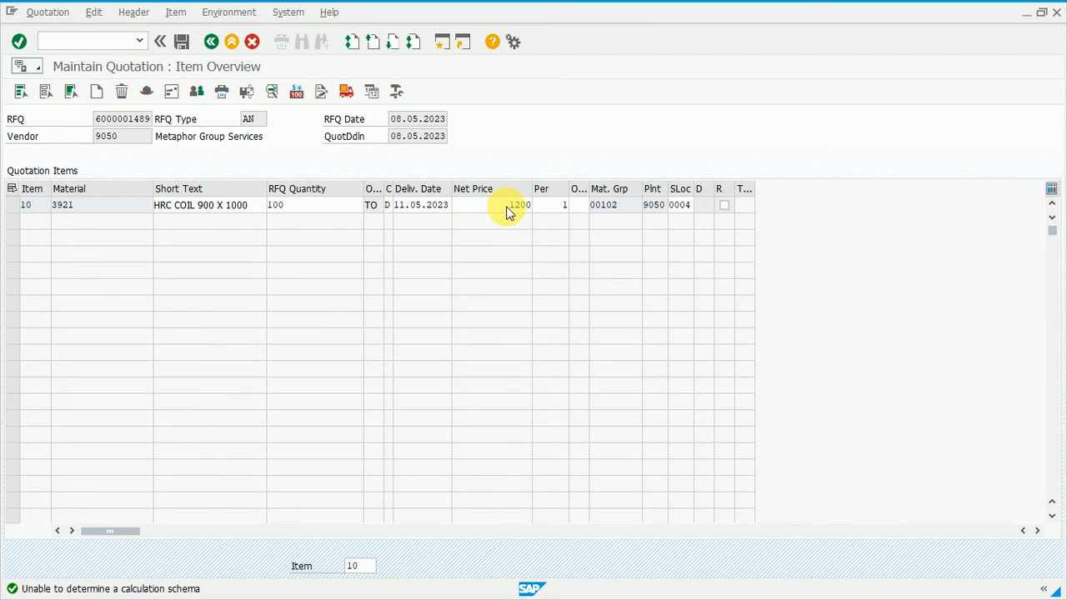
{"action": "key", "text": "ctrl+s"}
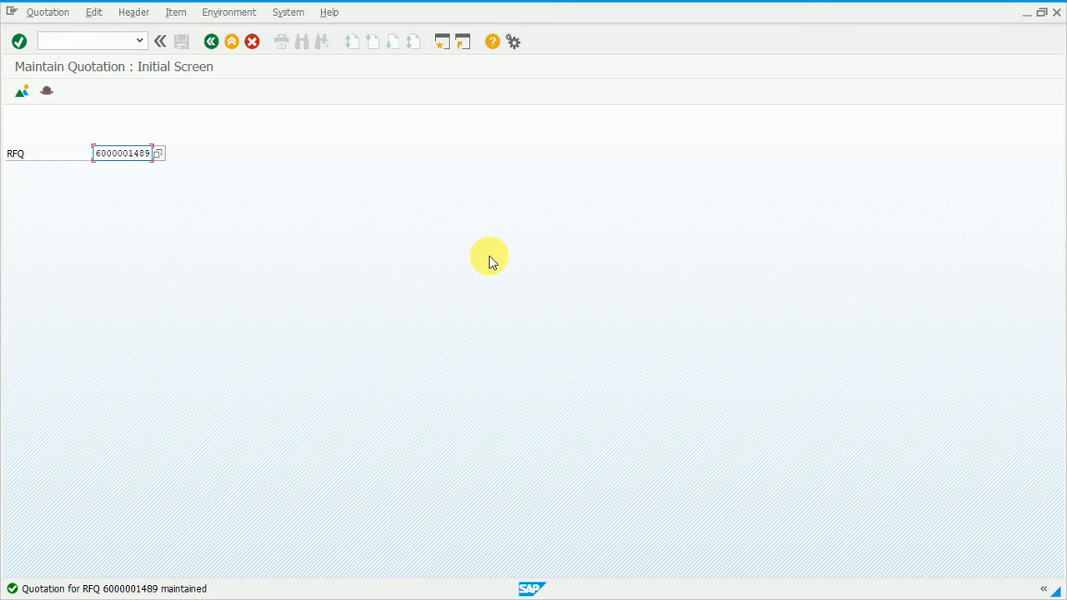
Step: Open a new session and start purchase order creation with transaction ME21N
{"action": "left_click", "coordinate": [446, 45]}
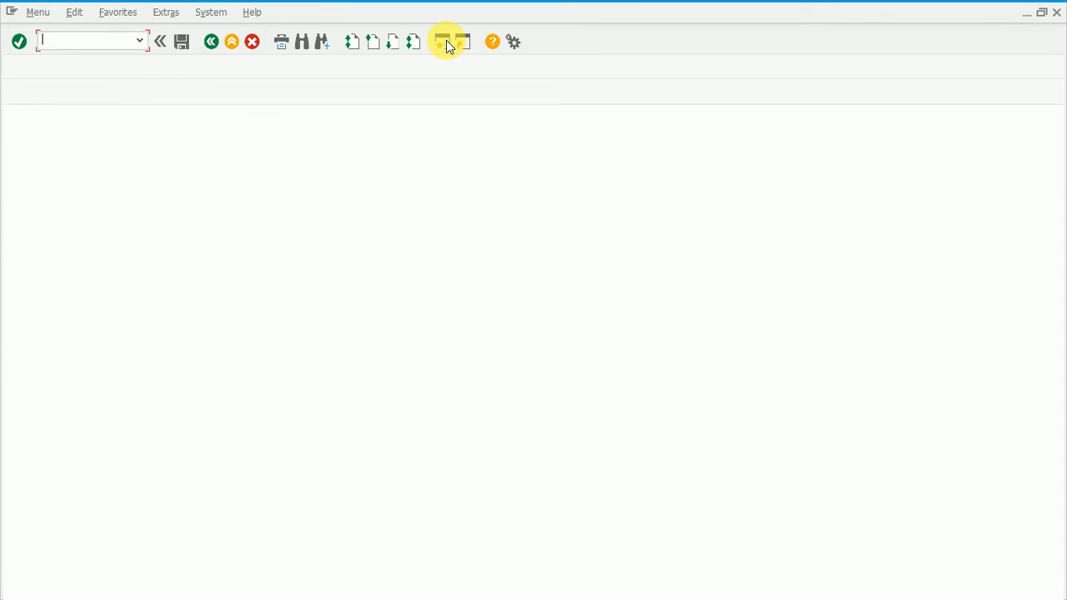
{"action": "type", "text": "ME21N"}
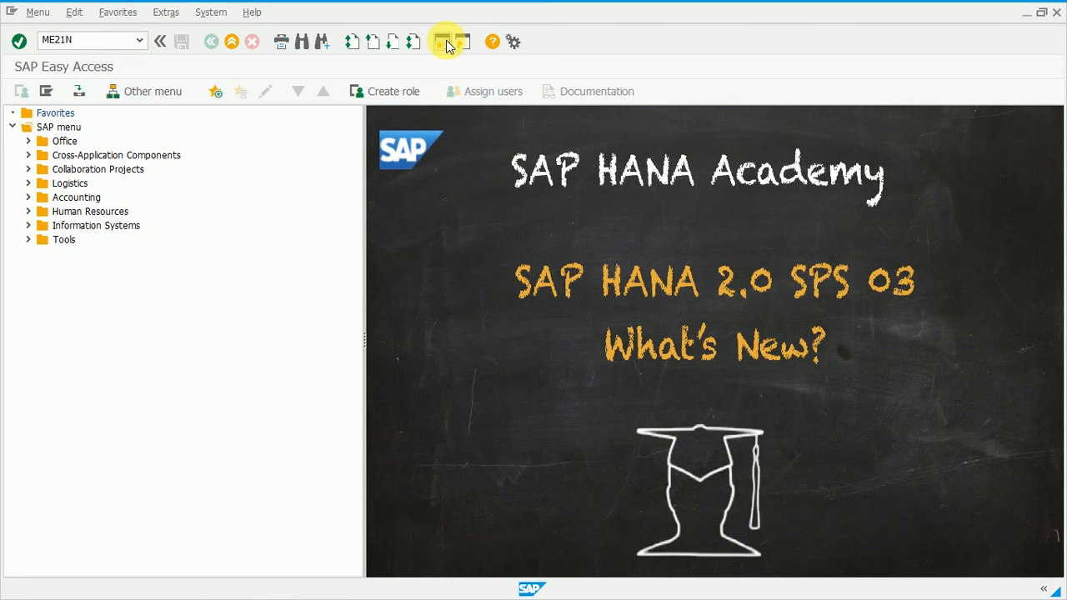
{"action": "key", "text": "Return"}
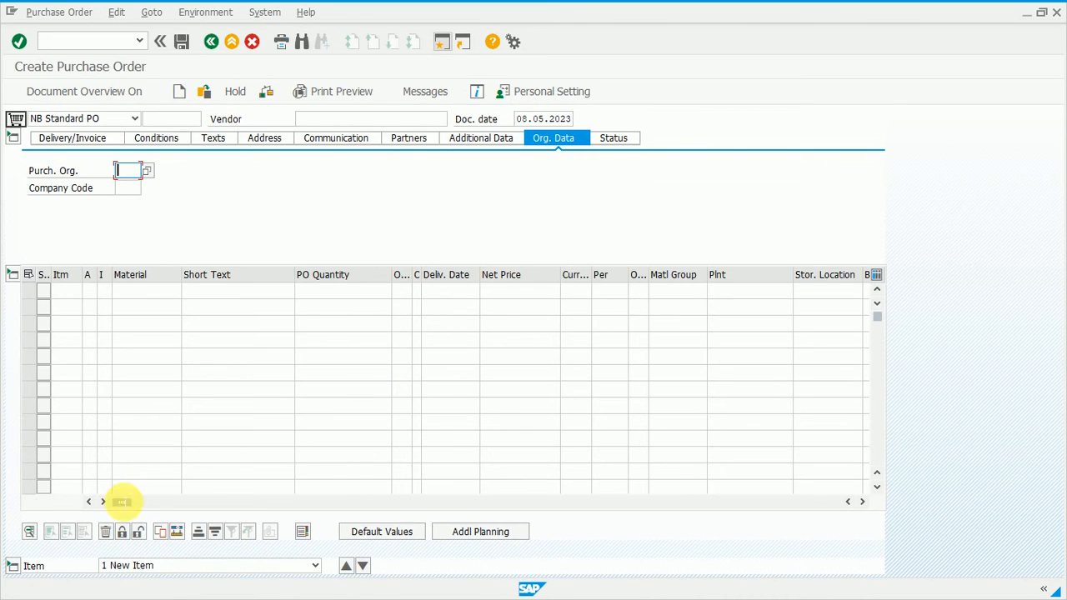
Step: Reference the saved RFQ in the first purchase order item, and check the order, accepting its messages
{"action": "left_click_drag", "start_coordinate": [246, 503], "coordinate": [513, 506]}
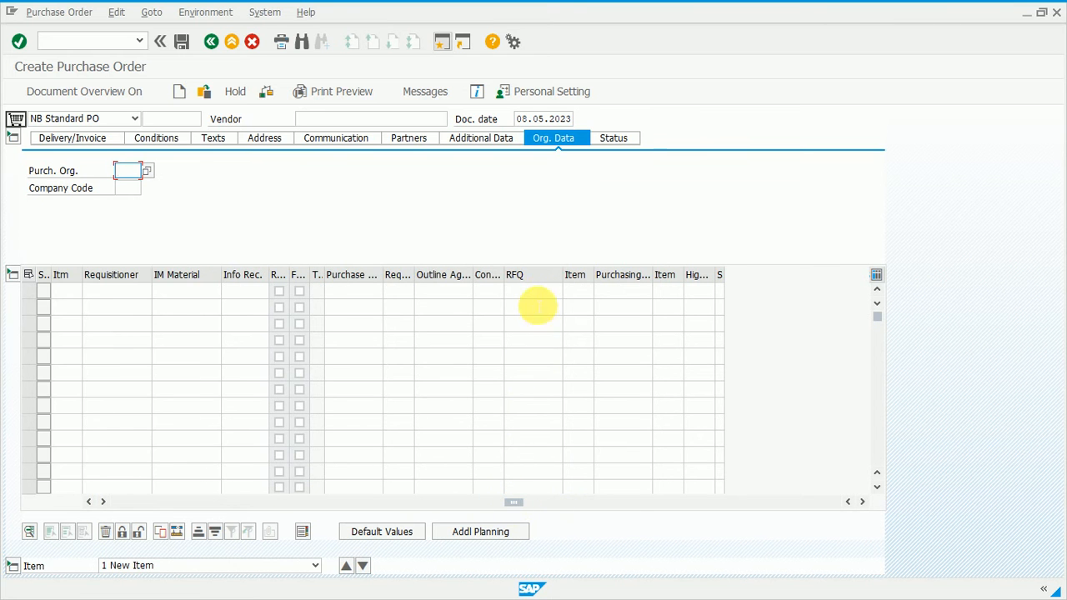
{"action": "left_click", "coordinate": [534, 290]}
{"action": "key", "text": "ctrl+v"}
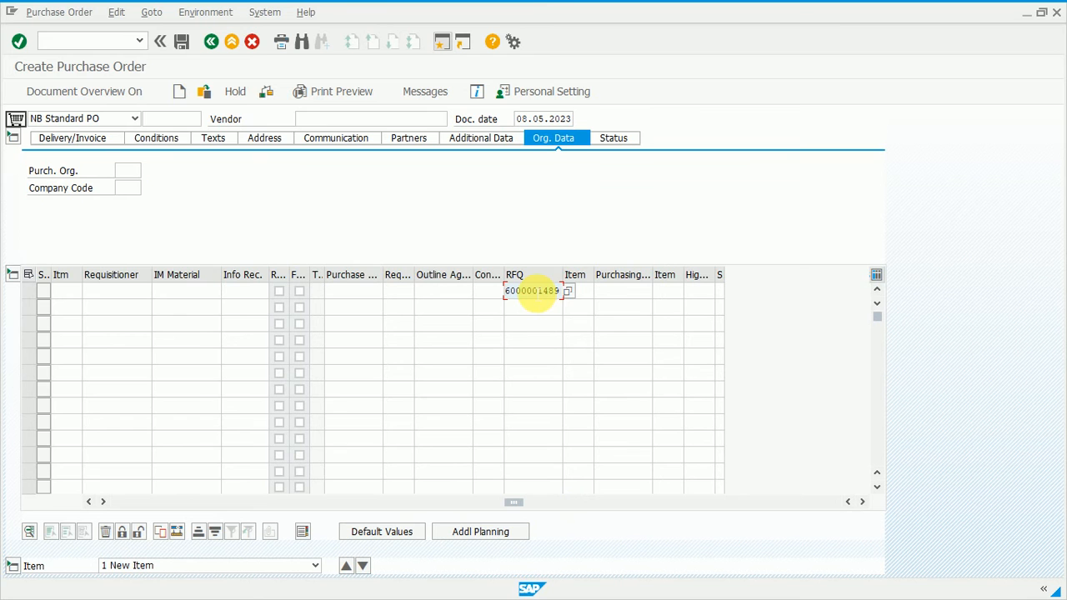
{"action": "key", "text": "Return"}
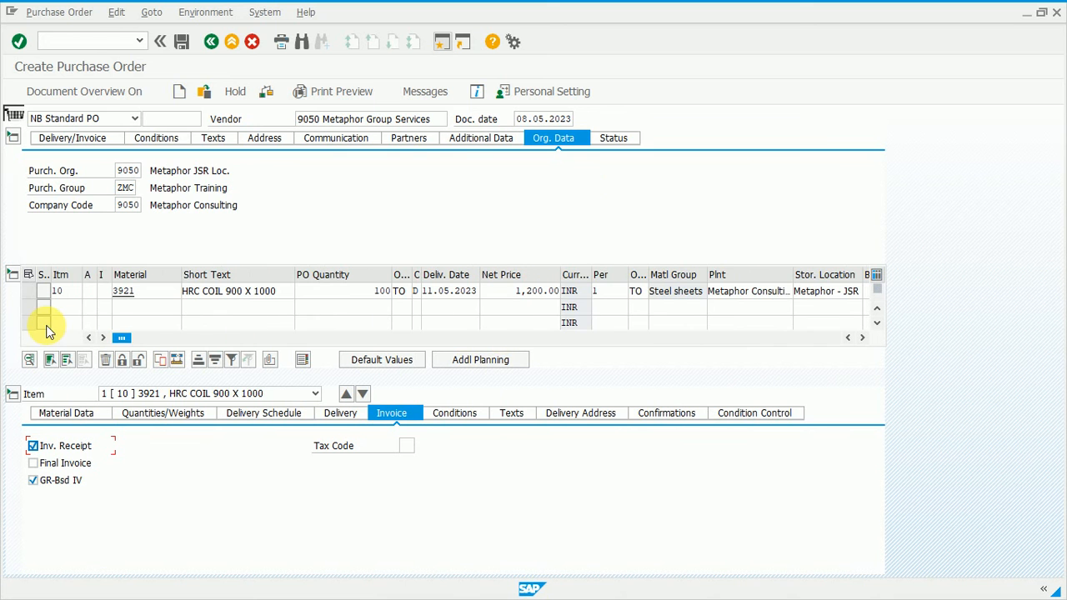
{"action": "left_click", "coordinate": [265, 90]}
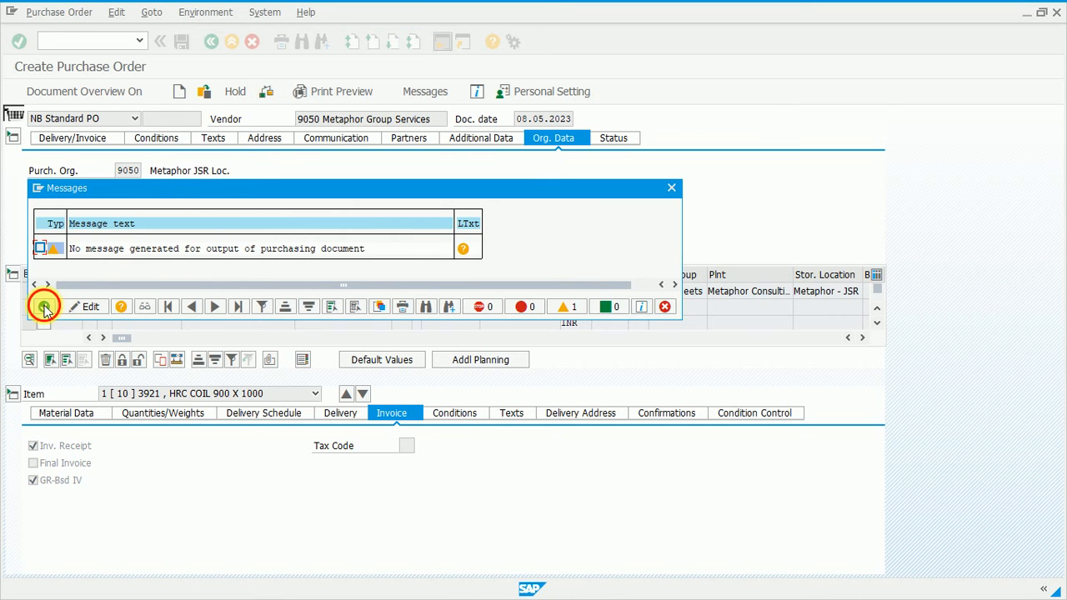
{"action": "left_click", "coordinate": [44, 307]}
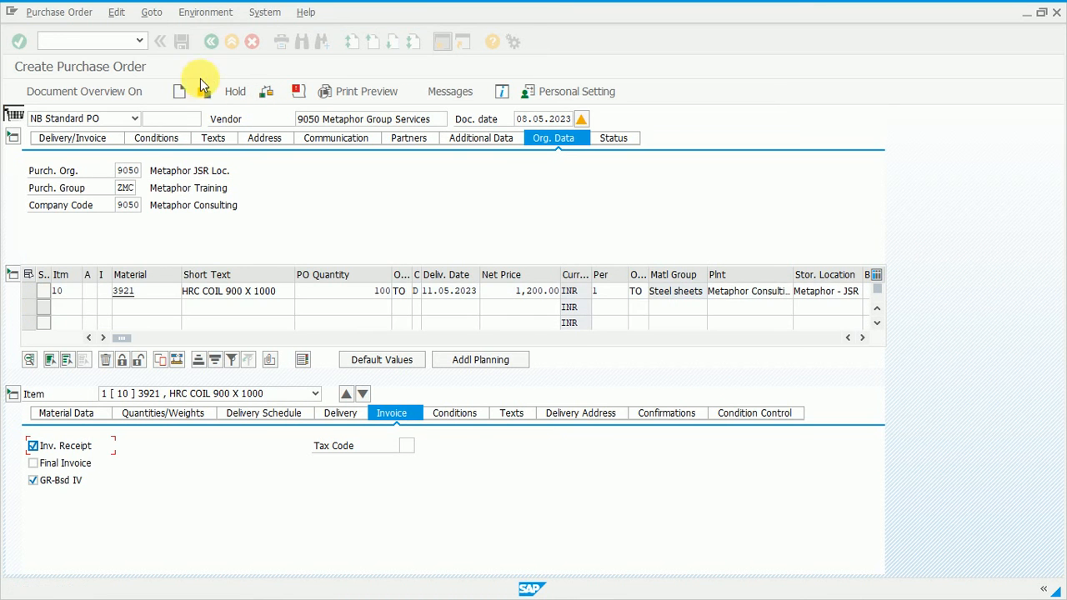
Step: Save the purchase order despite its system messages and display it with transaction ME23N
{"action": "left_click", "coordinate": [182, 42]}
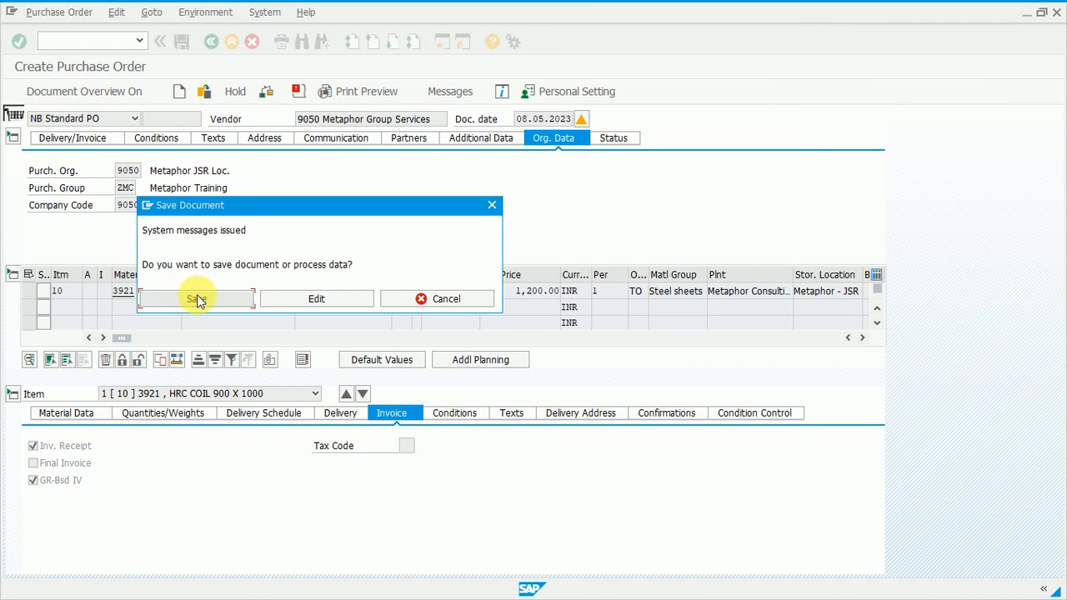
{"action": "left_click", "coordinate": [198, 301]}
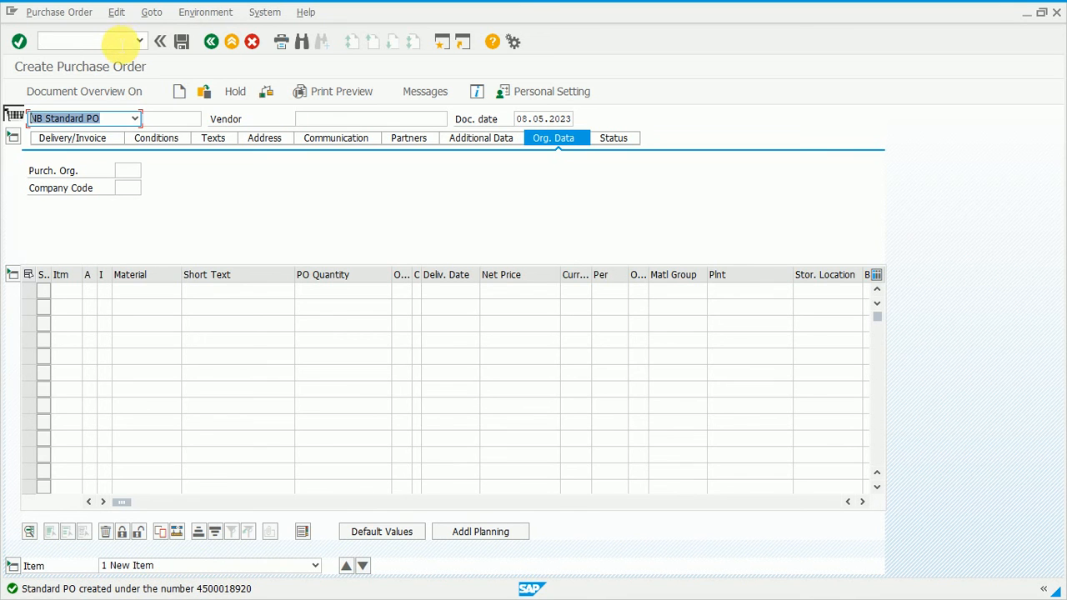
{"action": "left_click", "coordinate": [119, 40]}
{"action": "type", "text": "/NME"}
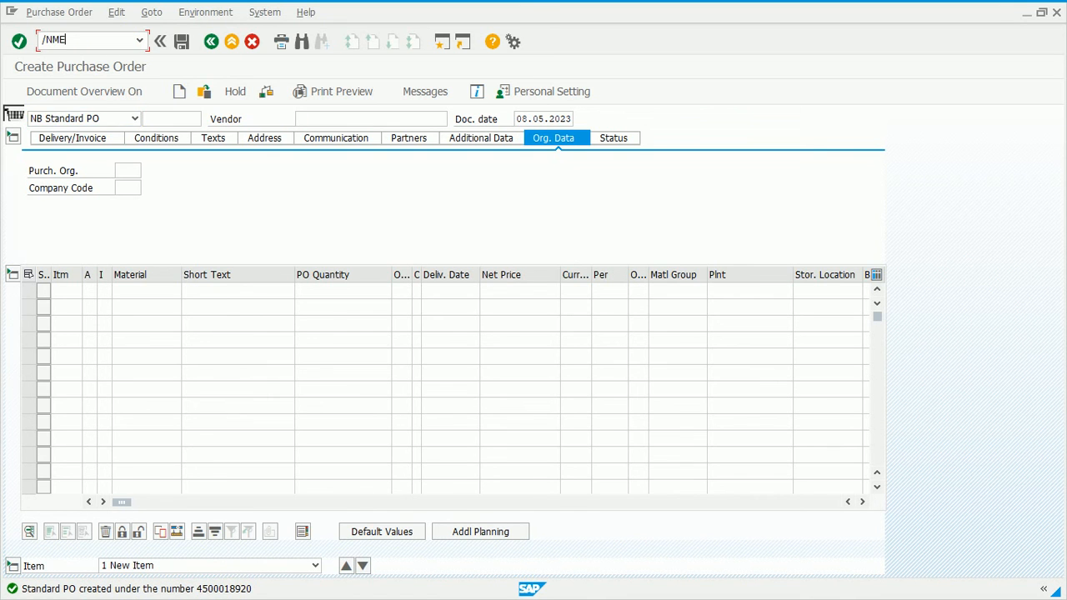
{"action": "type", "text": "23N"}
{"action": "key", "text": "Return"}
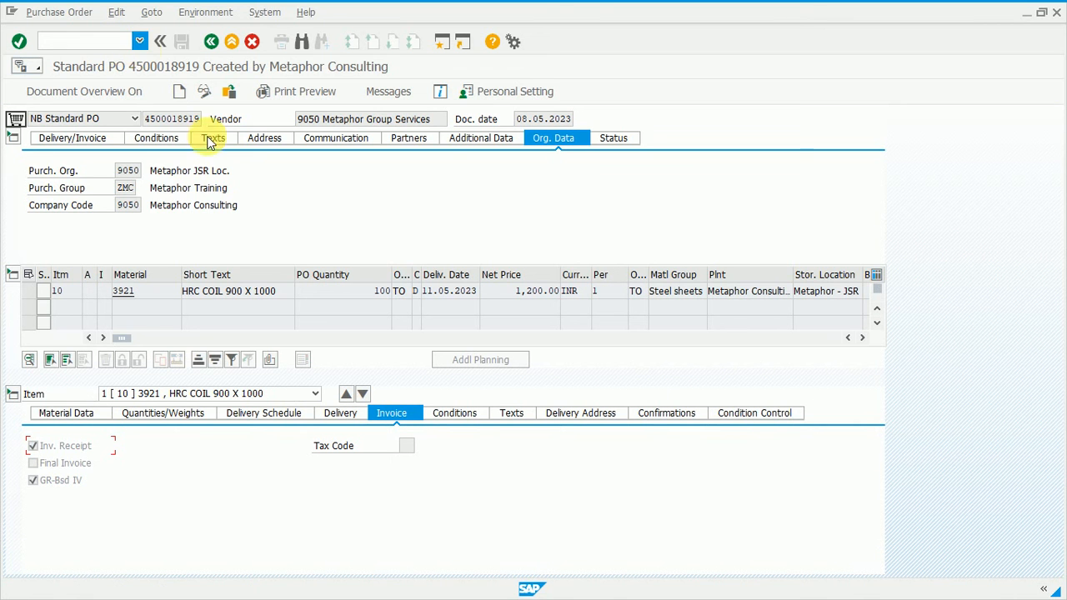
Step: Copy the purchase order number and start a goods receipt in a new session with transaction MIGO
{"action": "left_click_drag", "start_coordinate": [147, 119], "coordinate": [202, 119]}
{"action": "key", "text": "ctrl+c"}
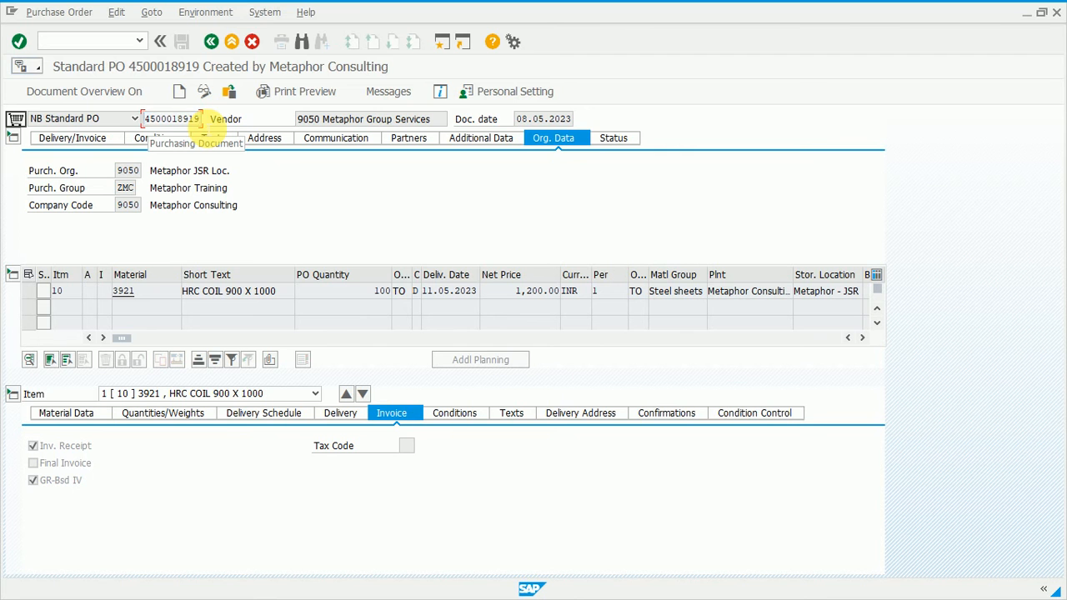
{"action": "left_click", "coordinate": [444, 45]}
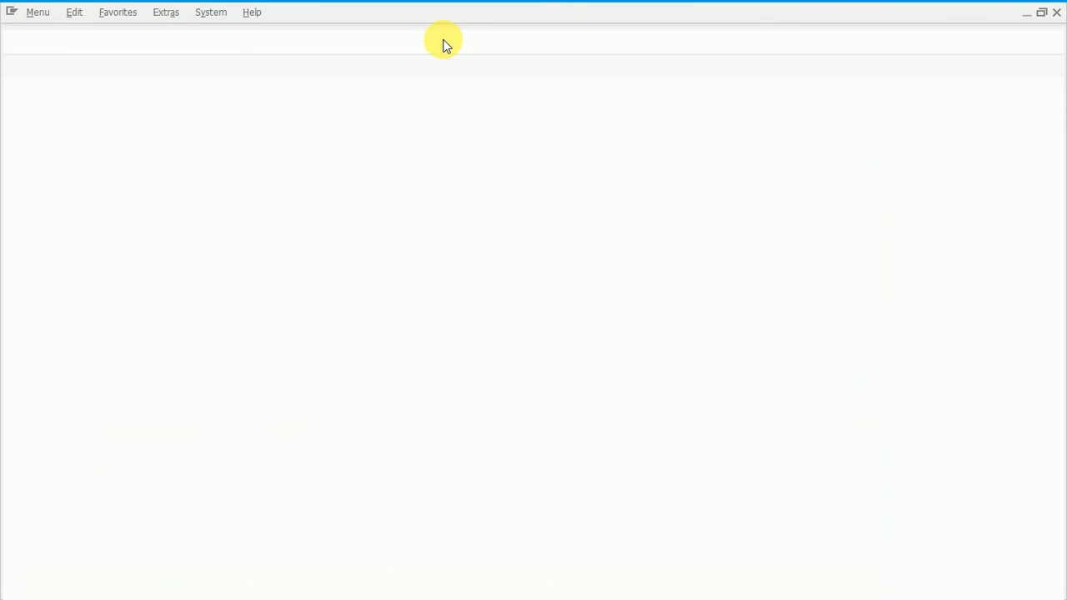
{"action": "type", "text": "MIGO"}
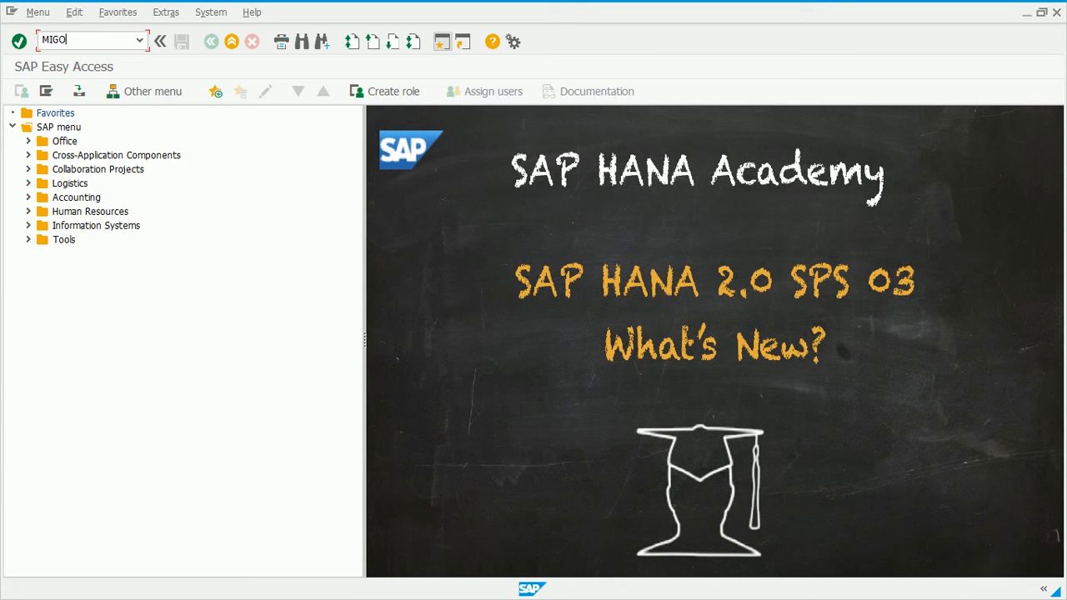
{"action": "left_click", "coordinate": [443, 42]}
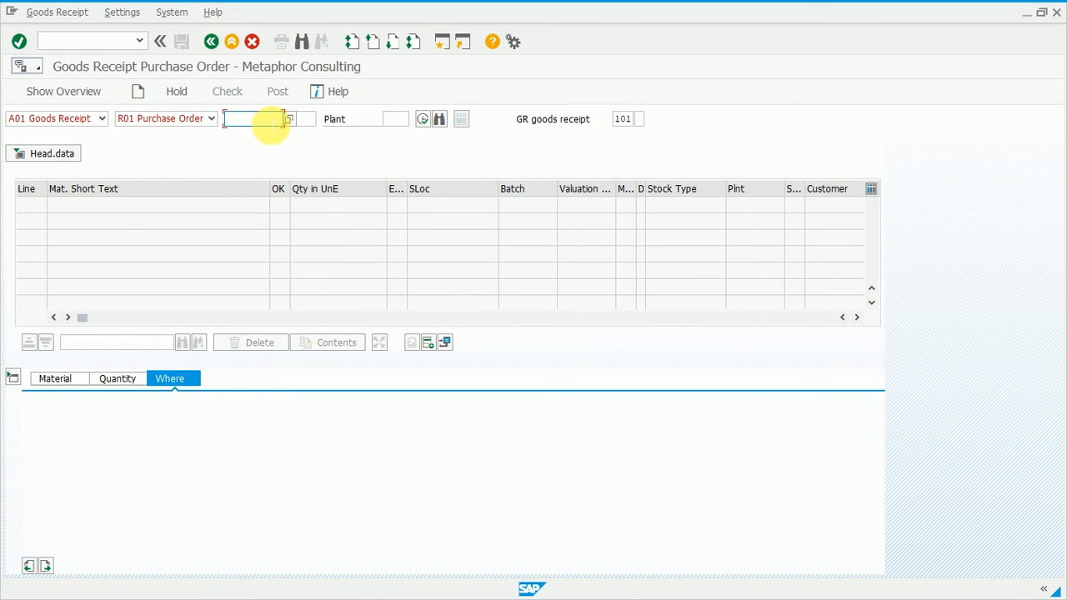
Step: Load the copied purchase order into the goods receipt, mark its item OK, and check and post the receipt
{"action": "left_click", "coordinate": [269, 125]}
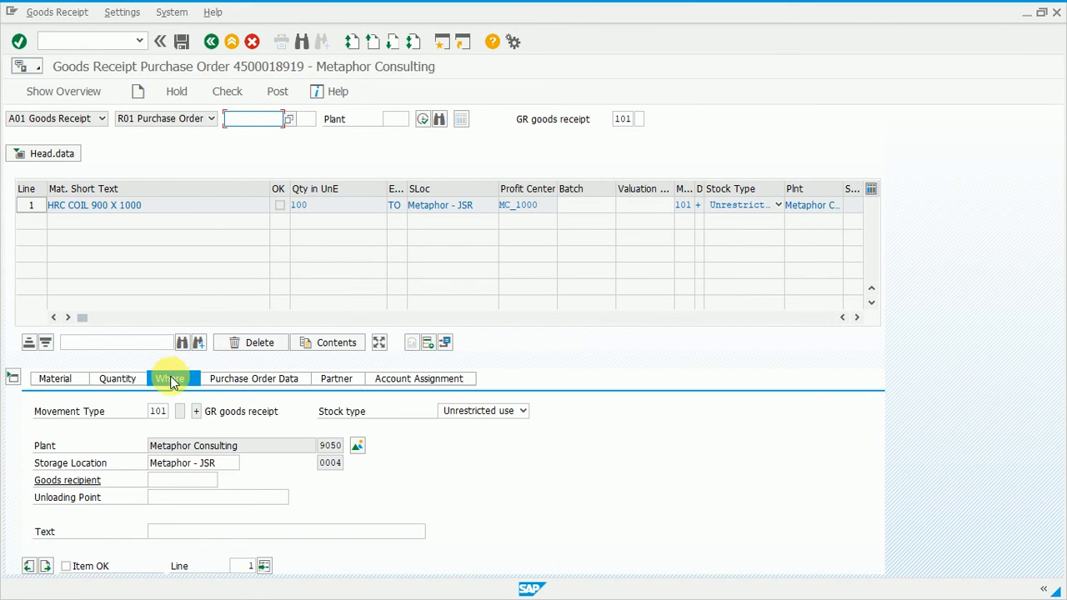
{"action": "left_click", "coordinate": [65, 567]}
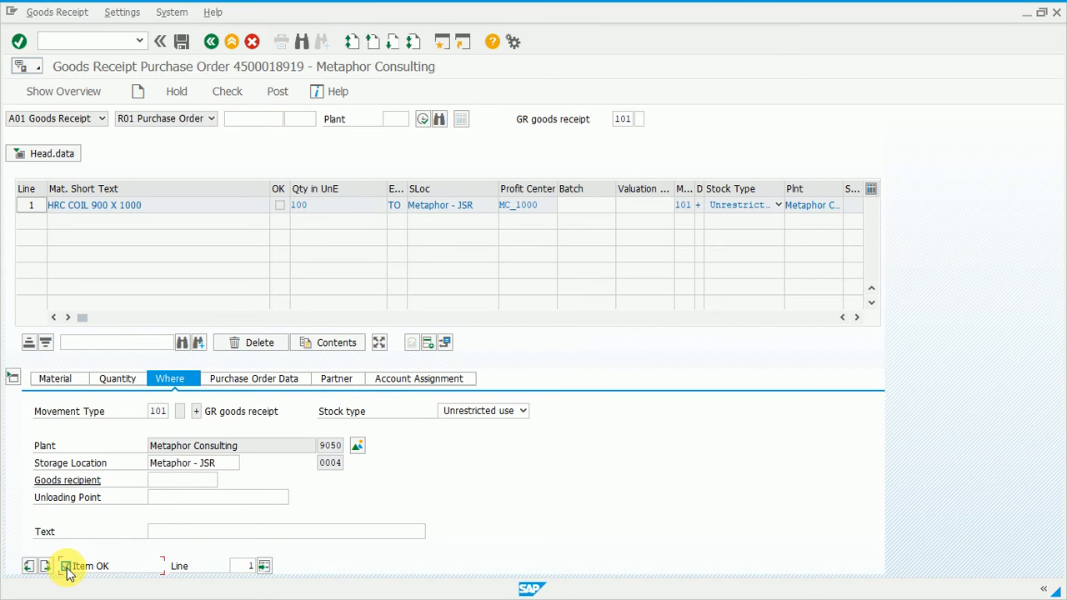
{"action": "left_click", "coordinate": [232, 100]}
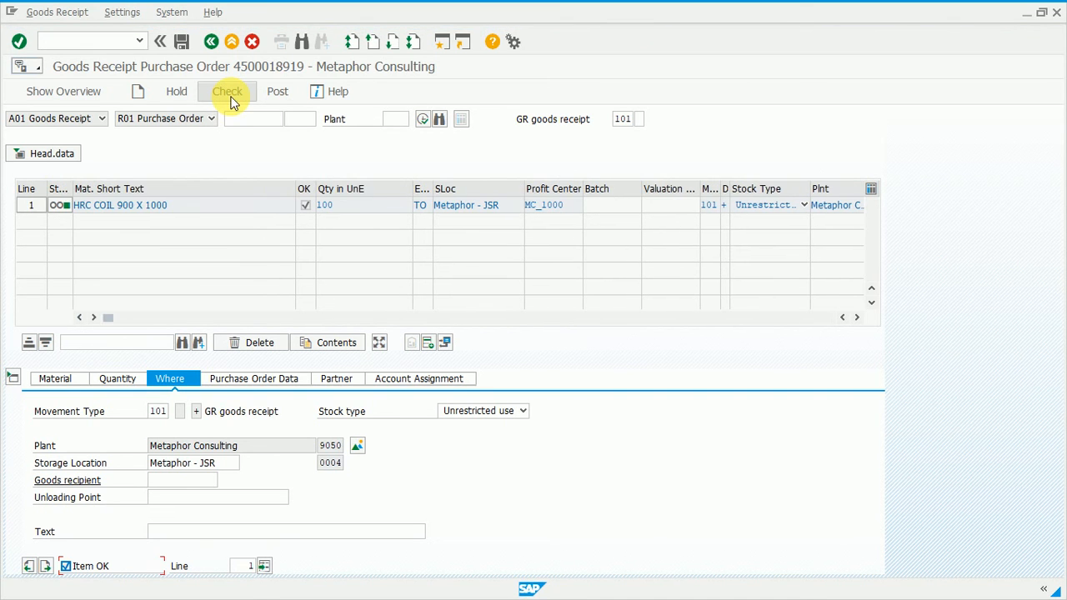
{"action": "left_click", "coordinate": [277, 95]}
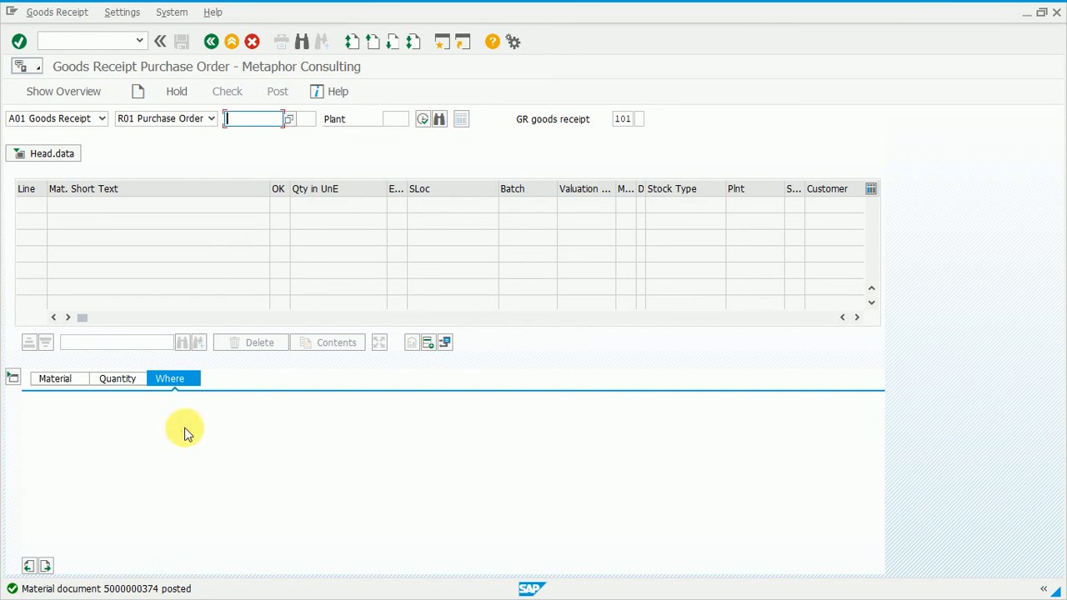
Step: Start incoming invoice entry with transaction MIRO and enter the copied purchase order number as the PO reference
{"action": "left_click", "coordinate": [116, 40]}
{"action": "type", "text": "/NM"}
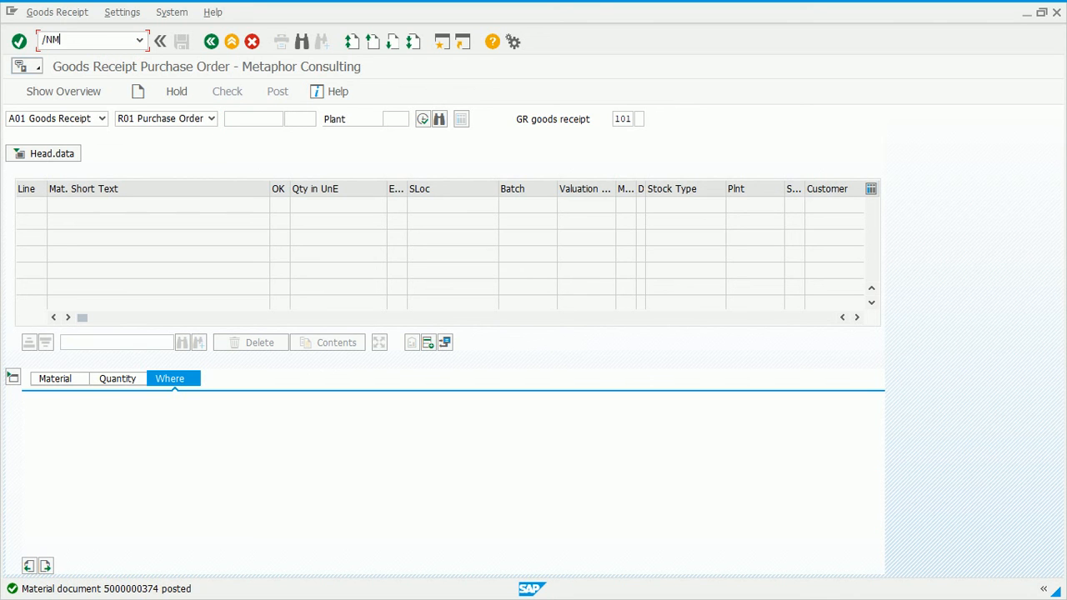
{"action": "type", "text": "IRO"}
{"action": "key", "text": "Return"}
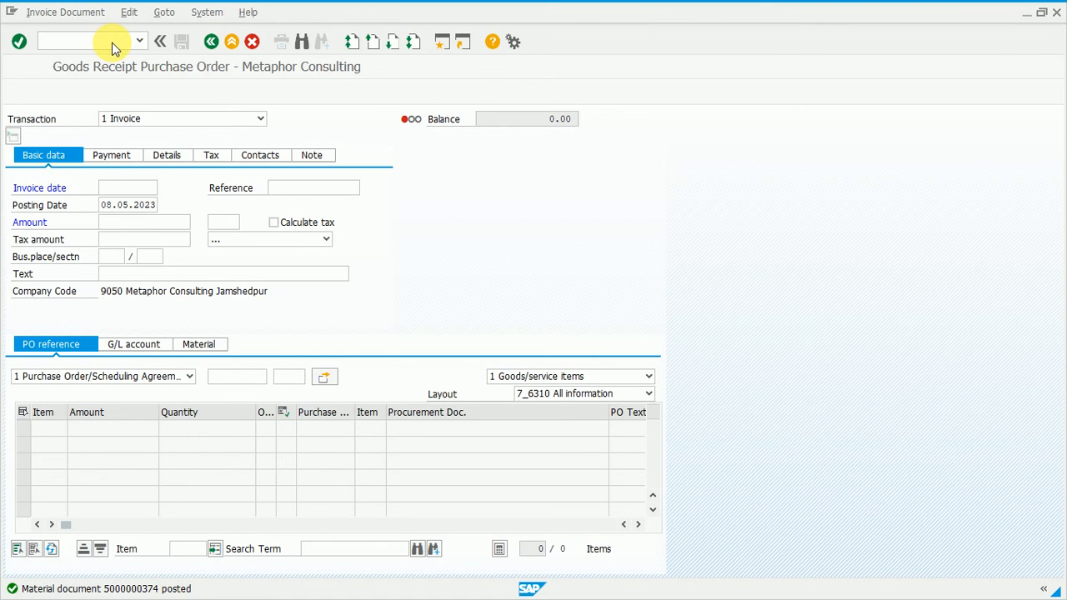
{"action": "left_click", "coordinate": [222, 377]}
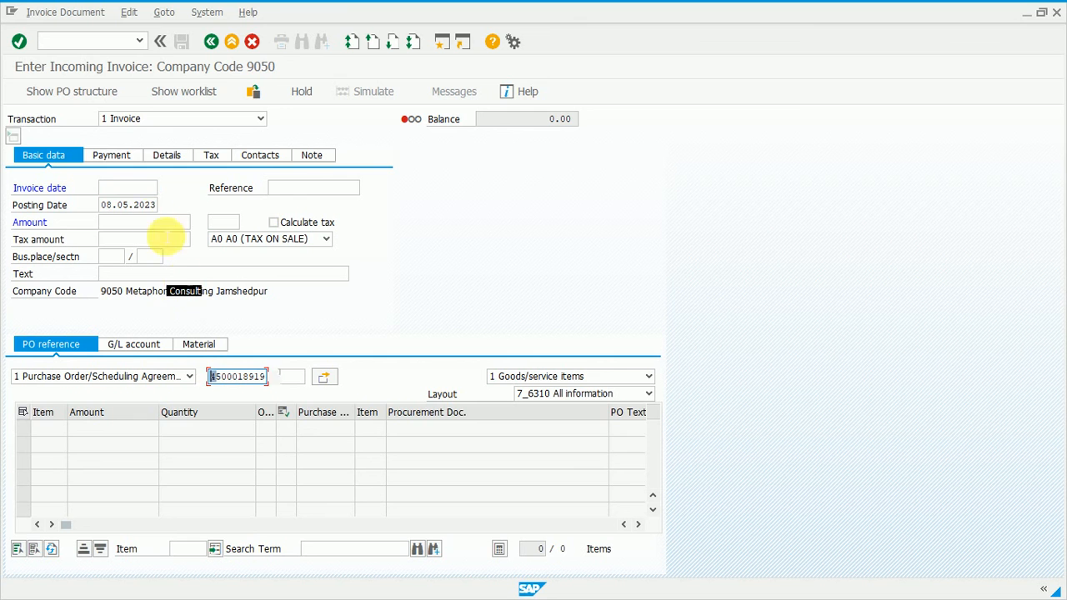
Step: Set the invoice date to 08.05.2023 and the reference to IV01, and load the purchase order item
{"action": "left_click", "coordinate": [135, 205]}
{"action": "left_click", "coordinate": [133, 188]}
{"action": "key", "text": "F4"}
{"action": "left_click", "coordinate": [131, 192]}
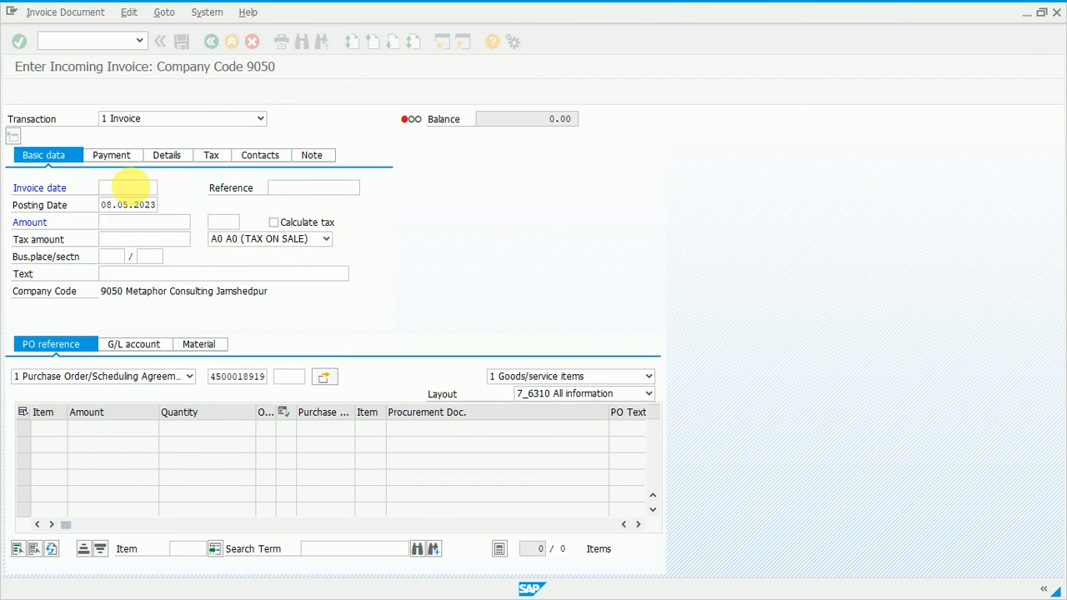
{"action": "left_click", "coordinate": [287, 188]}
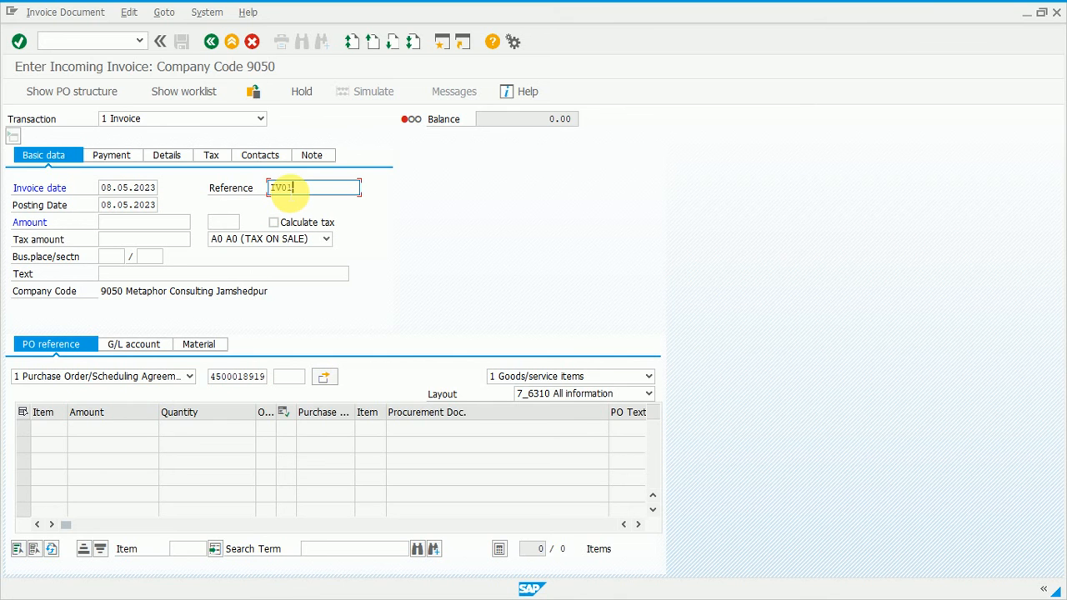
{"action": "key", "text": "Return"}
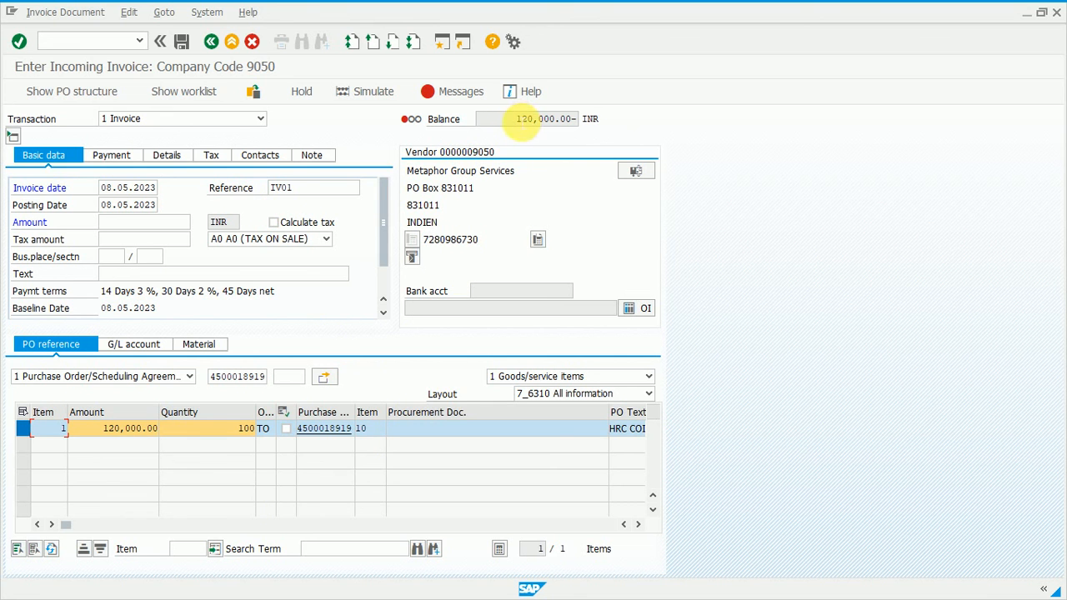
Step: Enter the invoice amount of 120,000, accept the duplicate-invoice warning and post the invoice
{"action": "left_click_drag", "start_coordinate": [515, 119], "coordinate": [540, 119]}
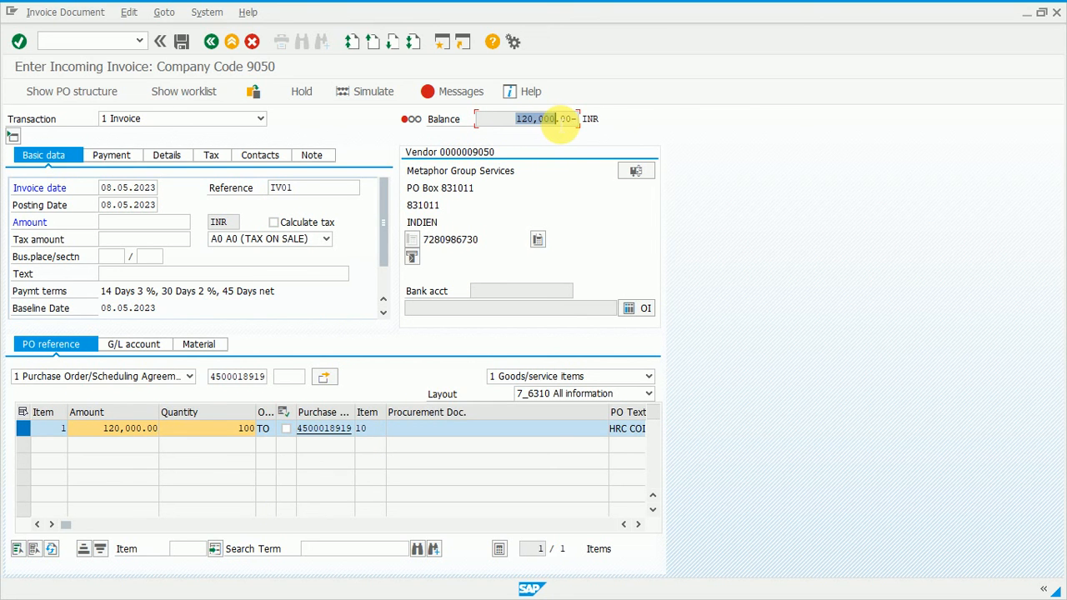
{"action": "left_click", "coordinate": [111, 223]}
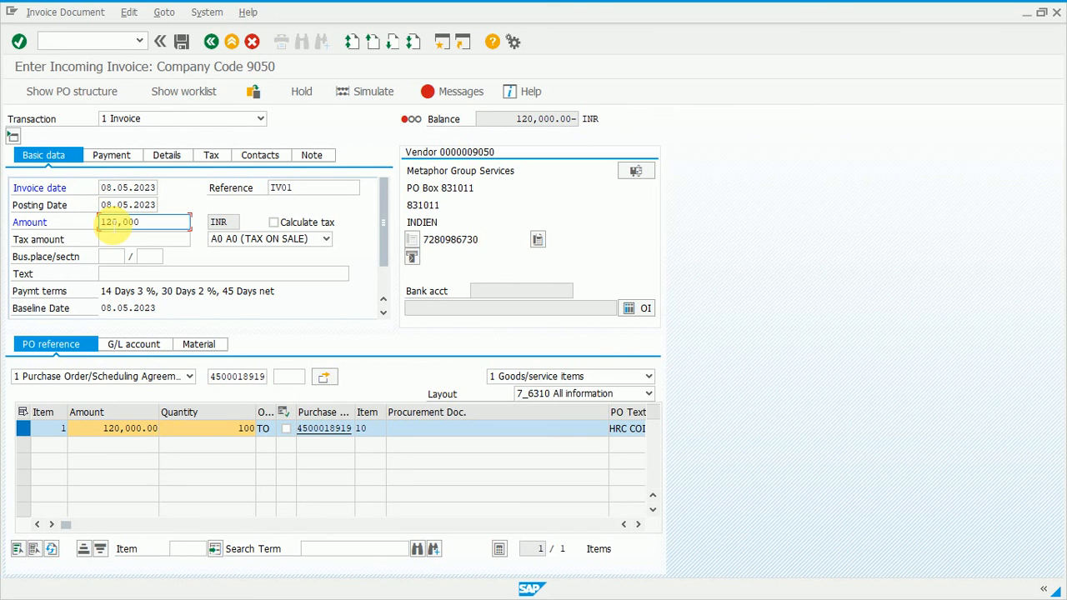
{"action": "left_click", "coordinate": [151, 255]}
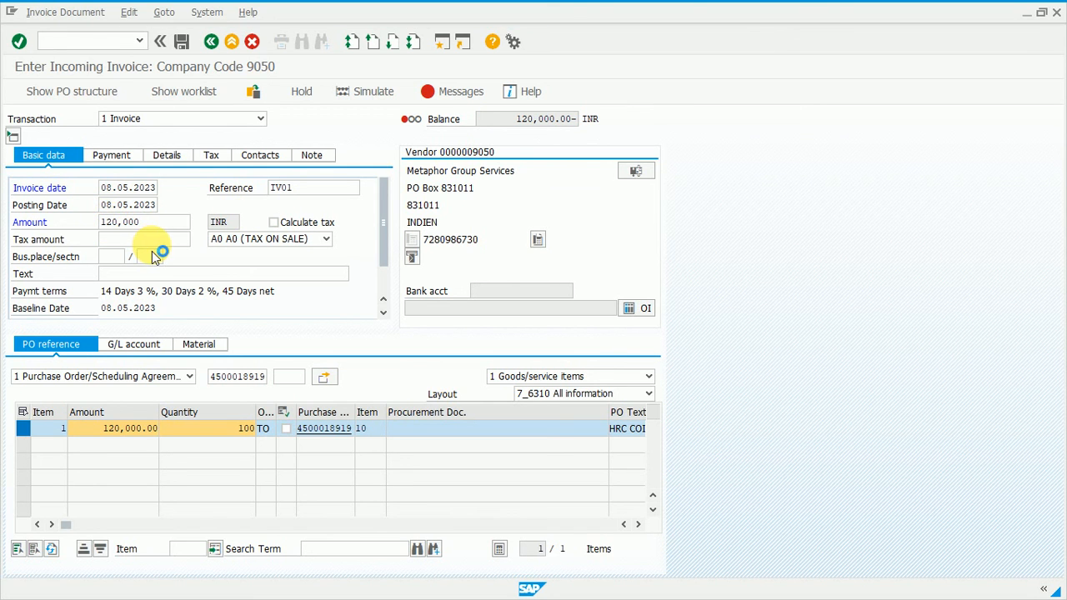
{"action": "key", "text": "Return"}
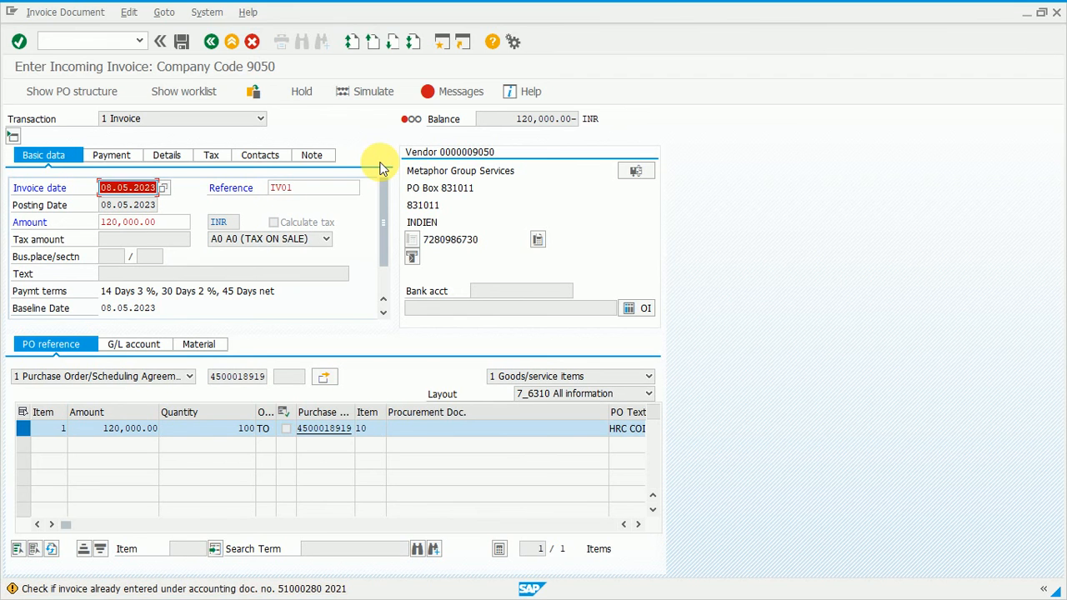
{"action": "left_click", "coordinate": [381, 168]}
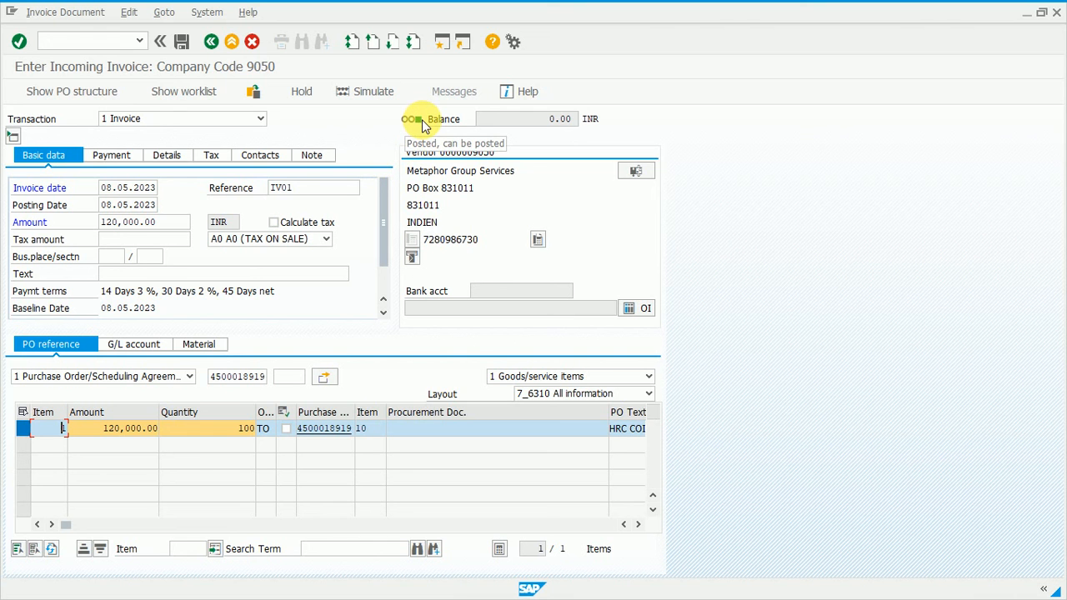
{"action": "left_click", "coordinate": [181, 42]}
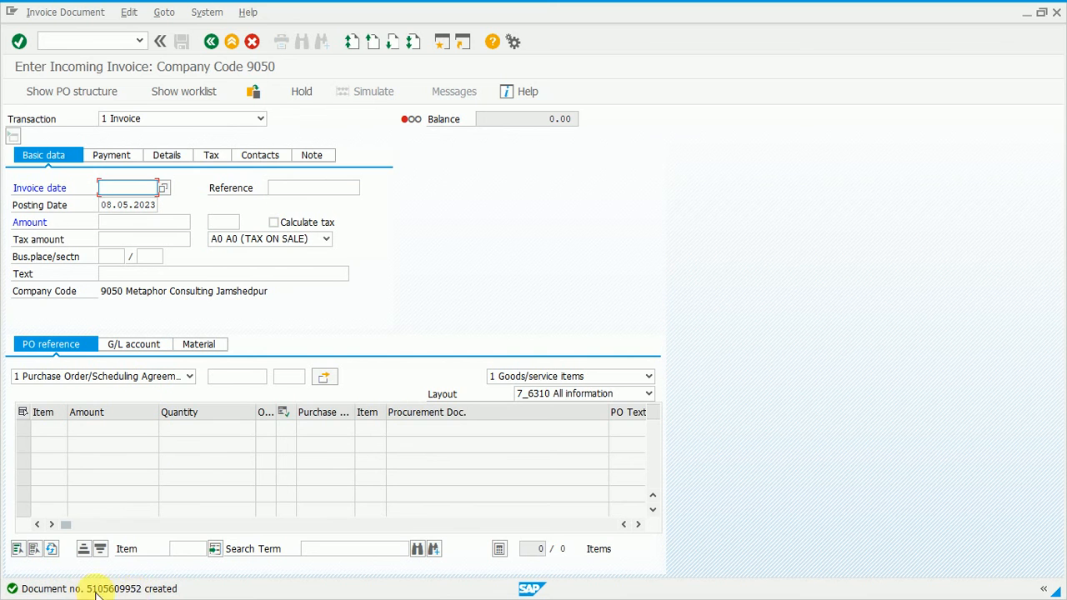
Step: Reopen the purchase order with transaction ME23N and examine the purchase order history of item 10
{"action": "left_click", "coordinate": [230, 43]}
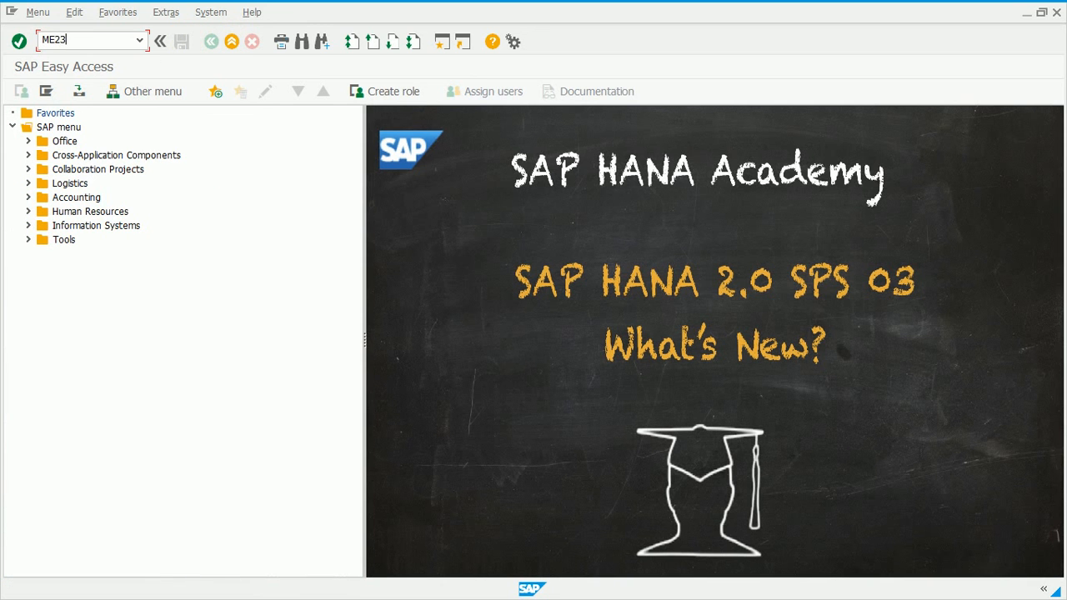
{"action": "key", "text": "Return"}
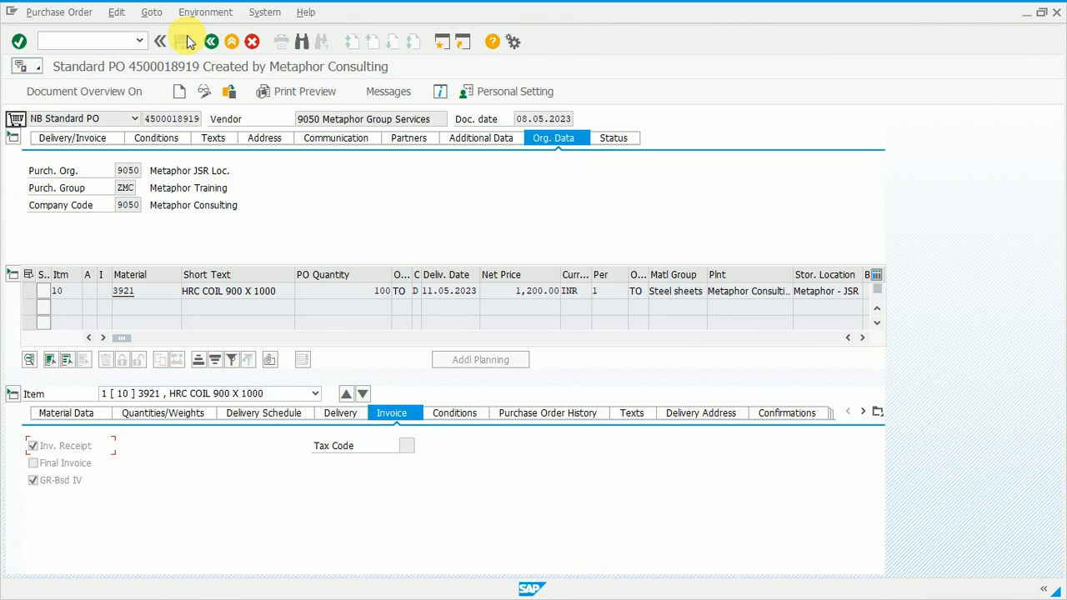
{"action": "left_click", "coordinate": [547, 419]}
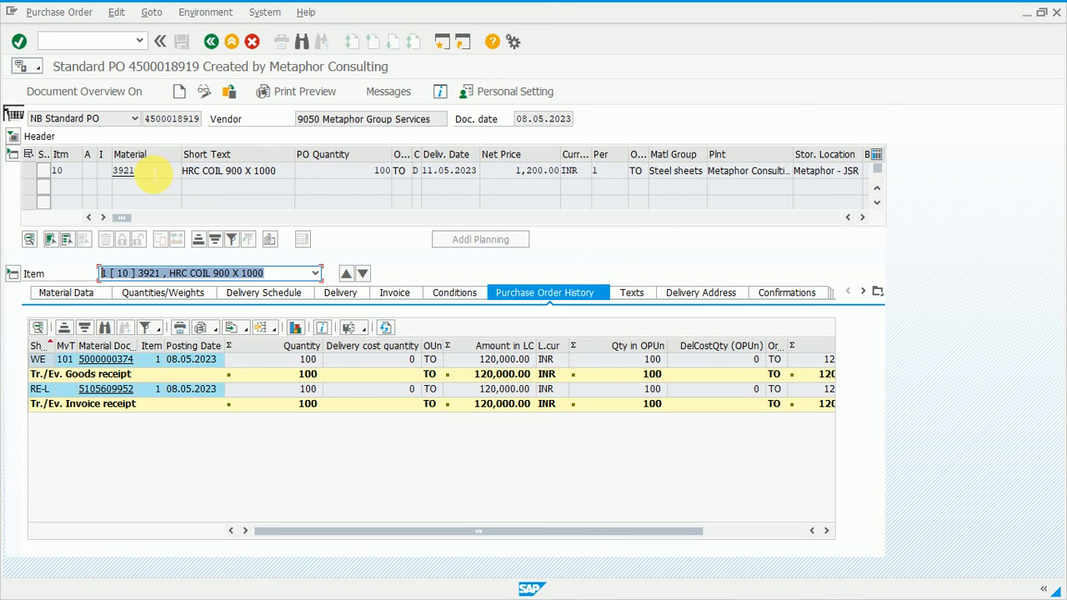
Step: Display the stock overview for material 3921 in plant 9050 with transaction MMBE in a new session and highlight the unrestricted-use column
{"action": "left_click", "coordinate": [121, 171]}
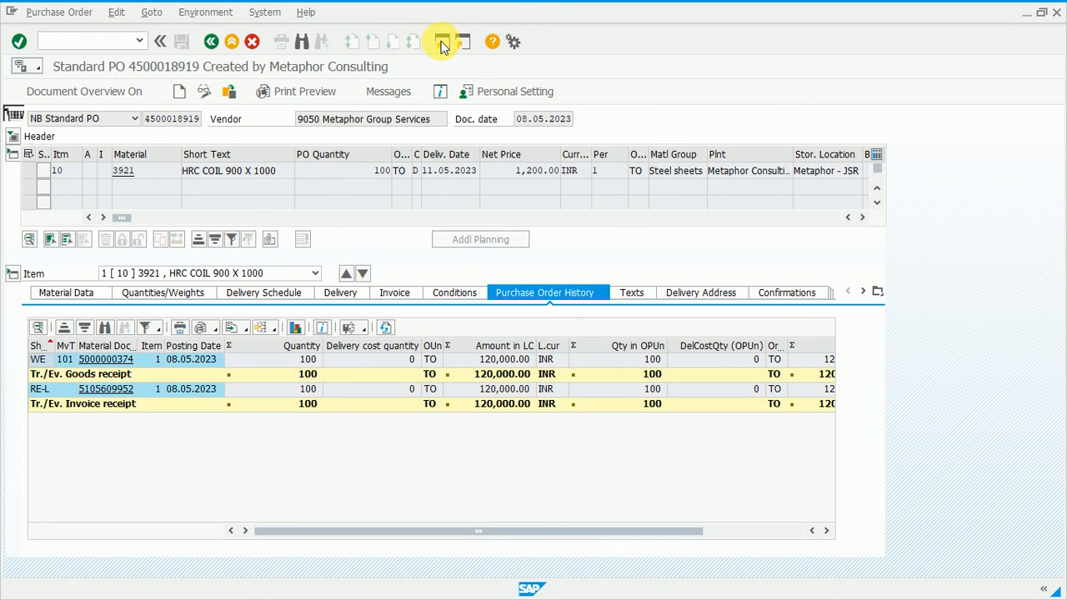
{"action": "left_click", "coordinate": [442, 45]}
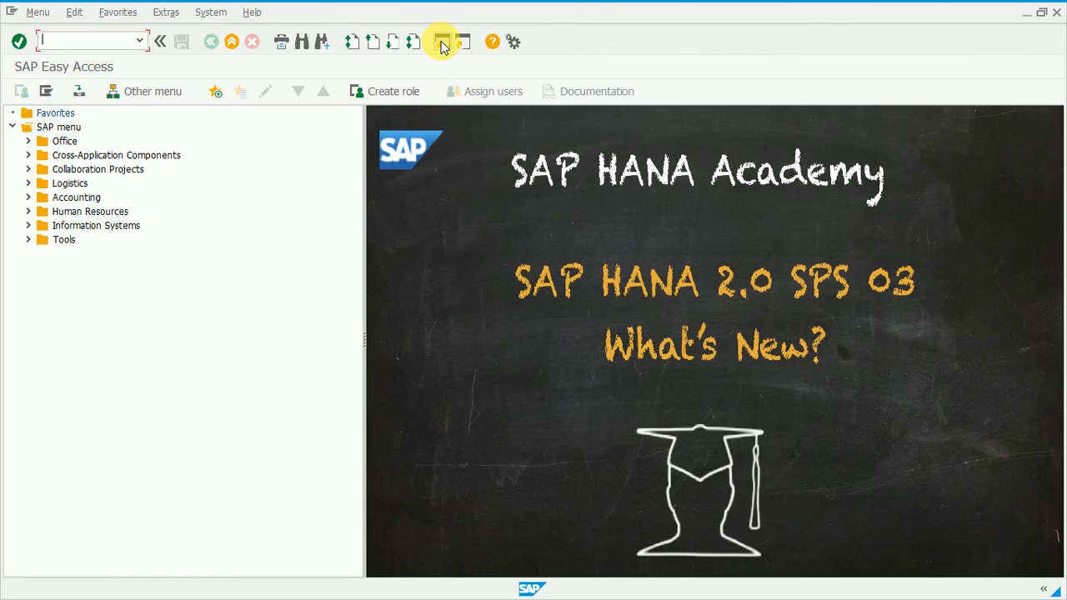
{"action": "type", "text": "MMBE"}
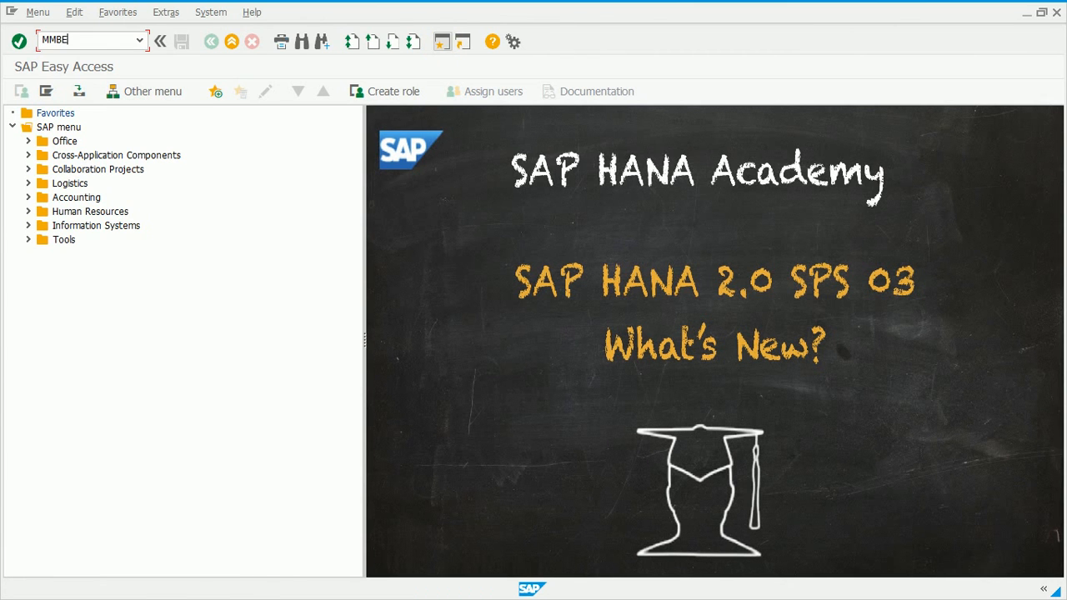
{"action": "key", "text": "Return"}
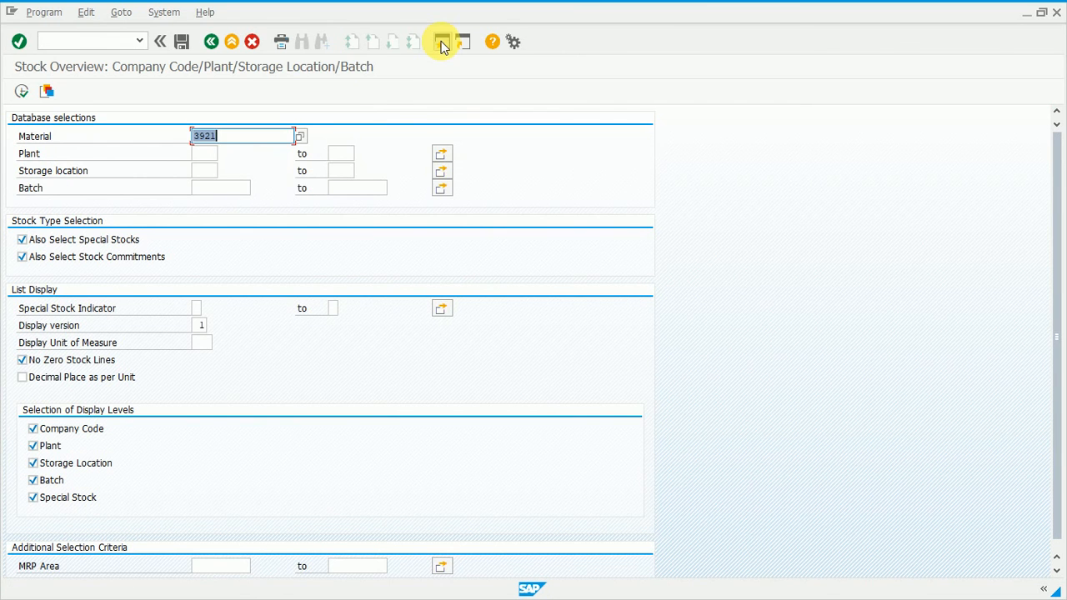
{"action": "left_click", "coordinate": [207, 155]}
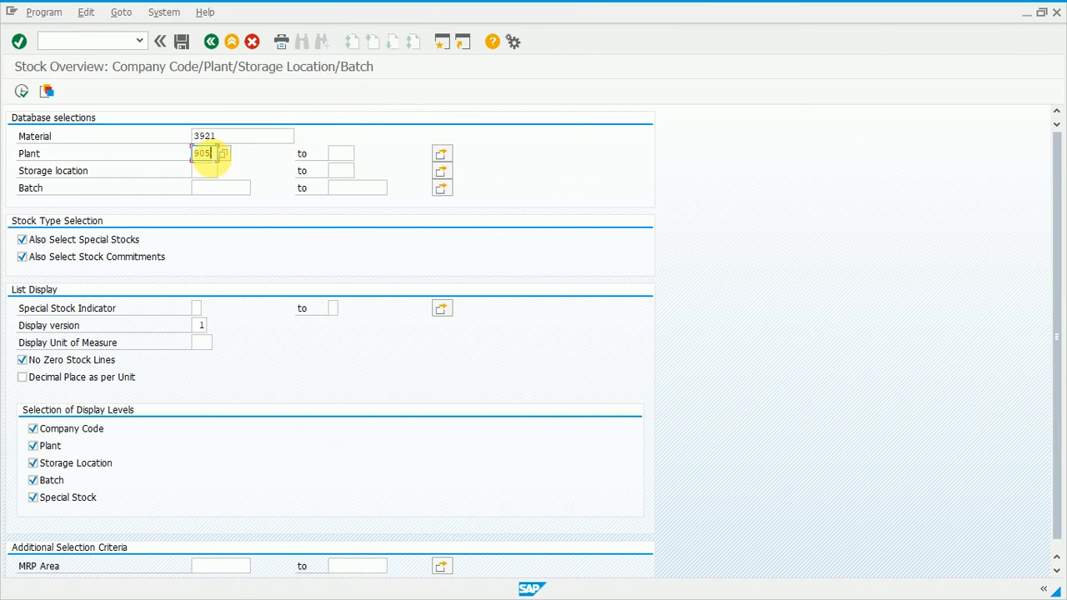
{"action": "double_click", "coordinate": [206, 155]}
{"action": "left_click", "coordinate": [22, 91]}
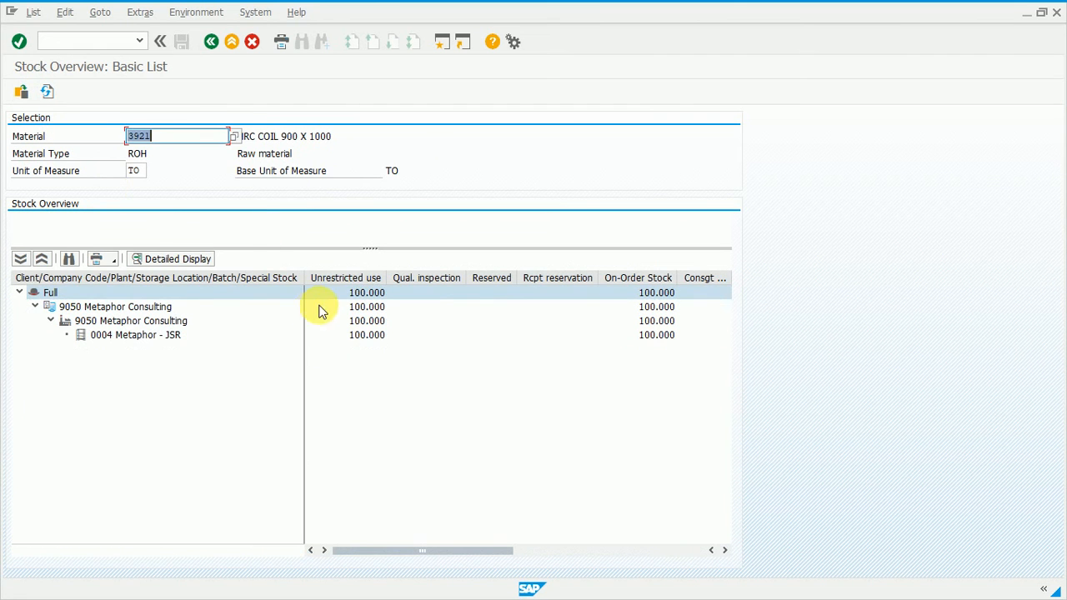
{"action": "left_click", "coordinate": [361, 282]}
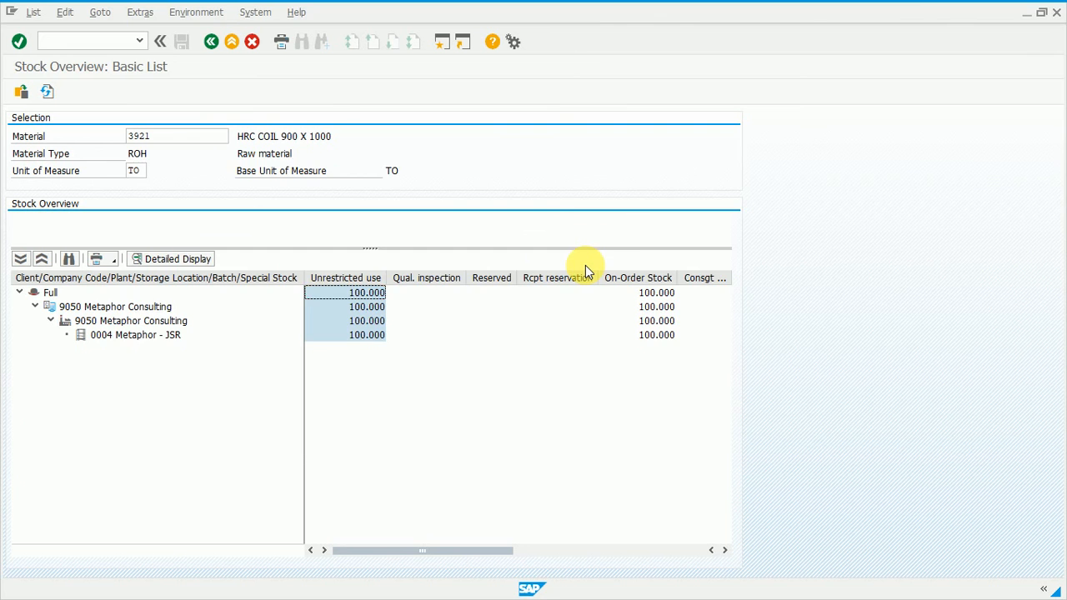
Step: Switch to the presentation slide "Procurement Process - Milestone"
{"action": "key", "text": "alt+Tab"}
{"action": "key", "text": "alt+Tab"}
{"action": "key", "text": "alt+Tab"}
{"action": "key", "text": "alt+Tab"}
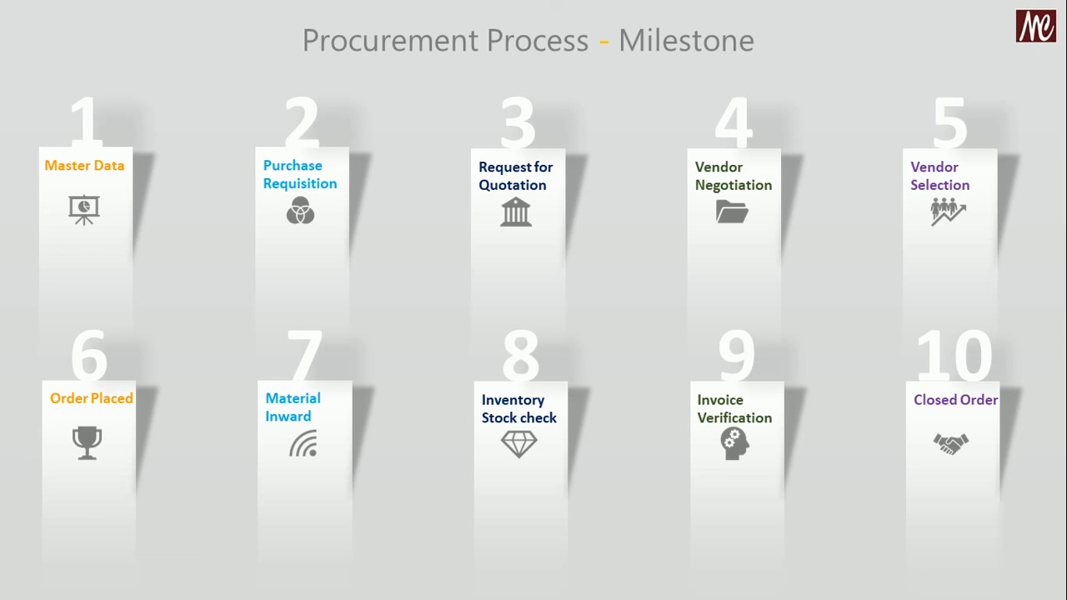